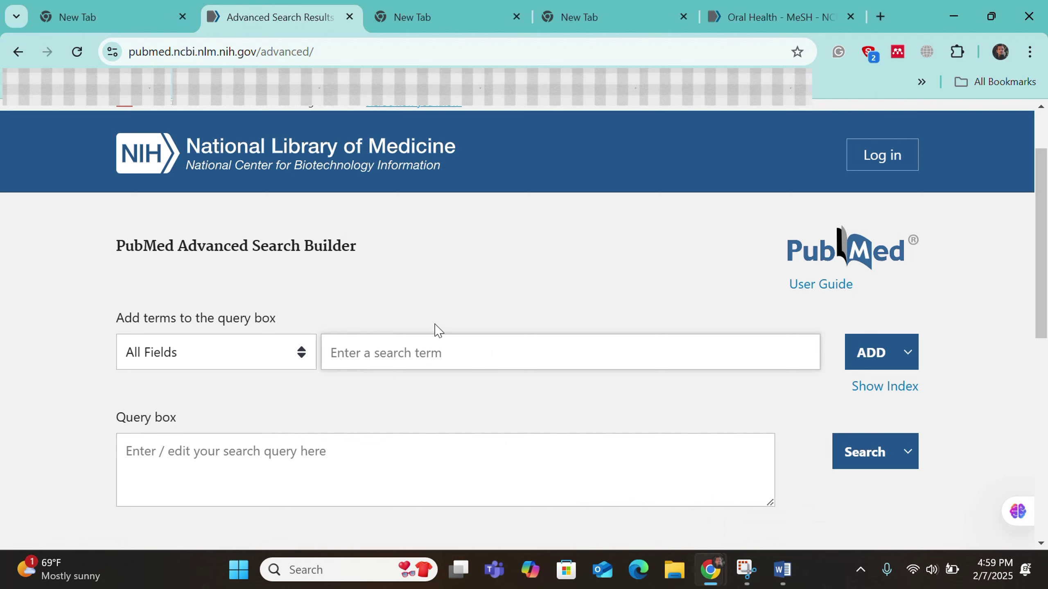
Paste the copied cigarette smoking search string as a search term, add it to the query box, and save that query to the search history
key(ctrl+v)
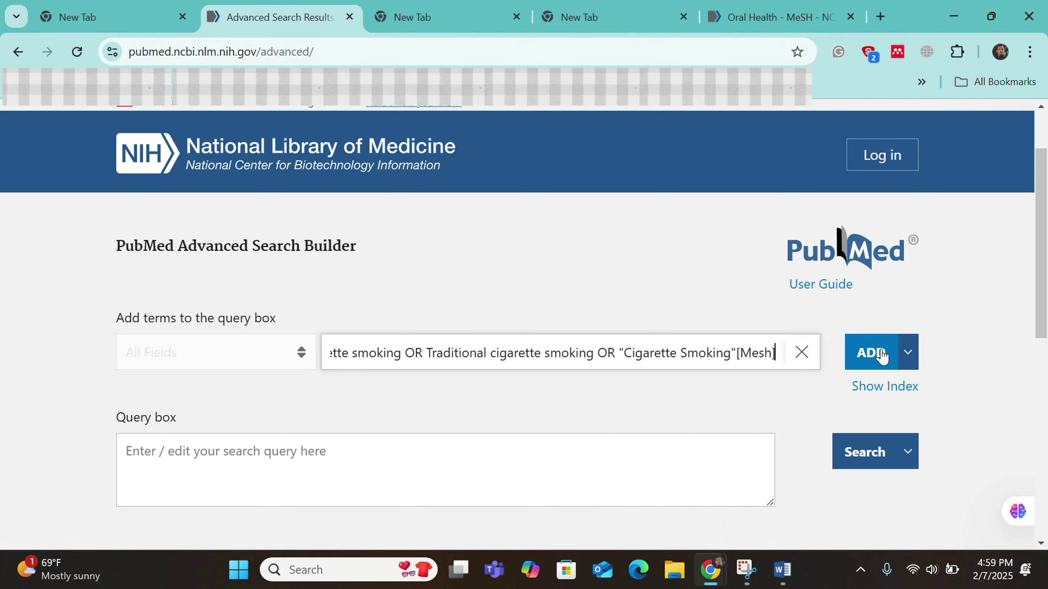
click(908, 356)
click(908, 355)
click(909, 354)
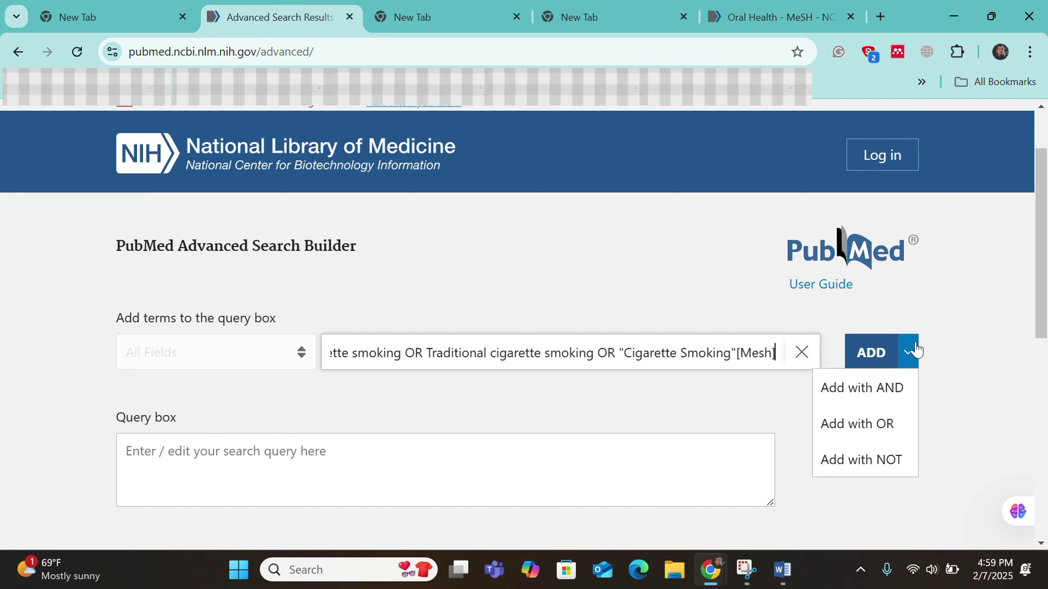
click(871, 356)
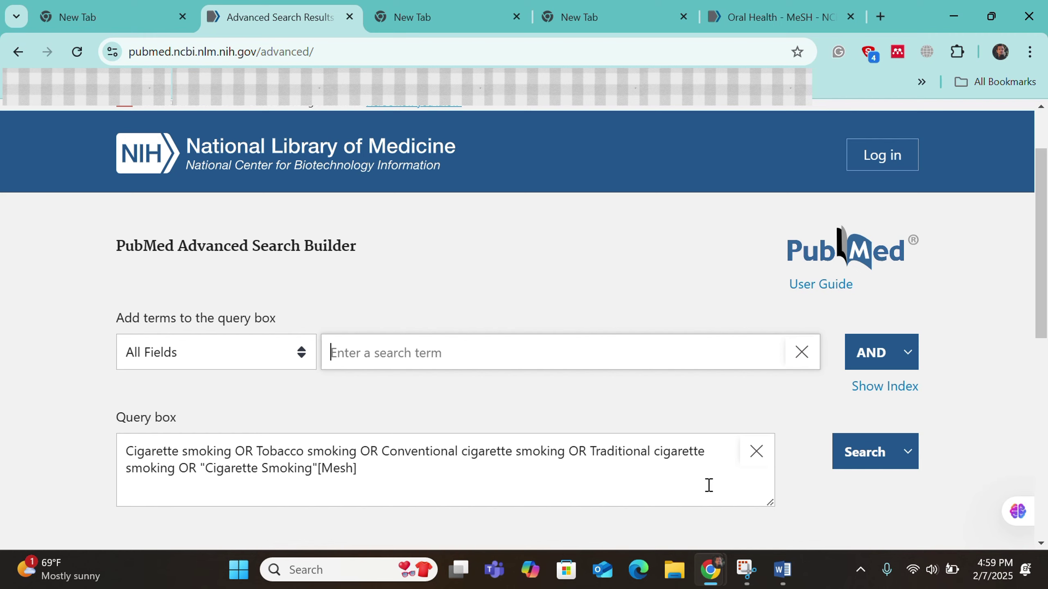
click(910, 458)
click(898, 489)
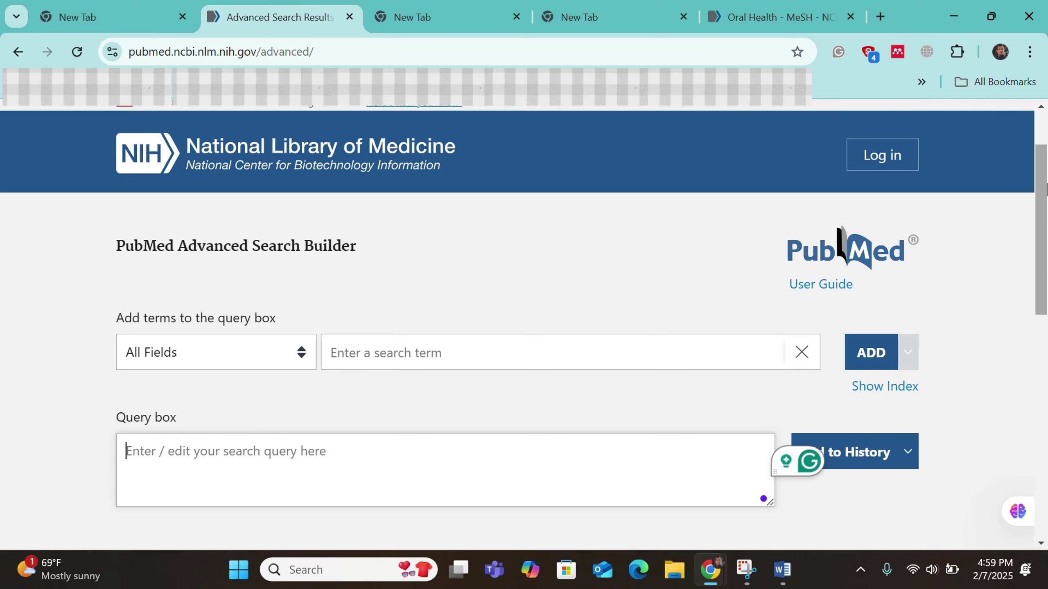
drag(1046, 188, 1046, 284)
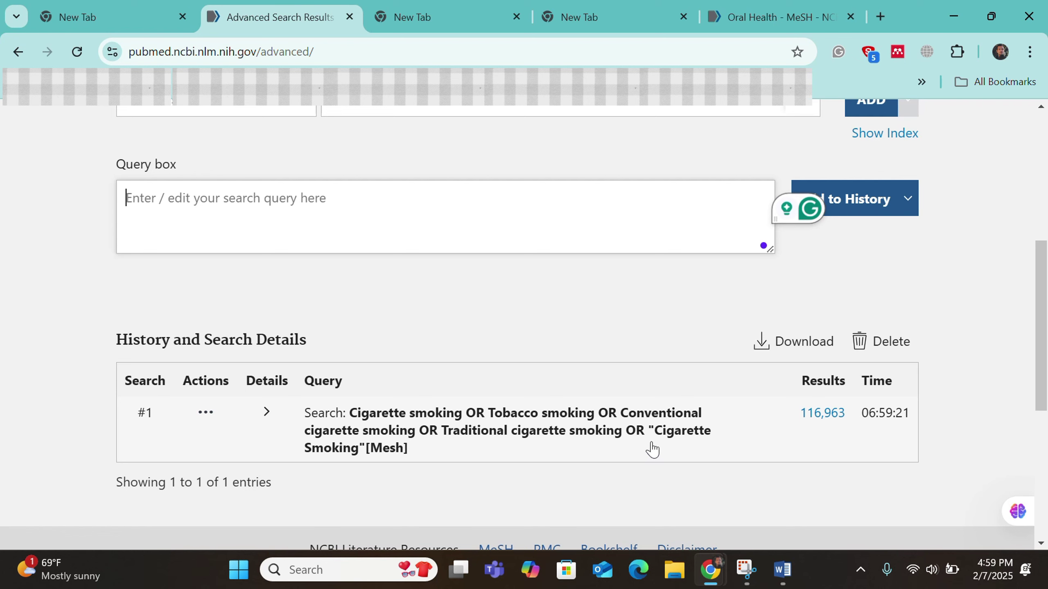
Switch to the Word document and copy the full search string under the Electronic cigarette heading
scroll(653, 449, up, 5)
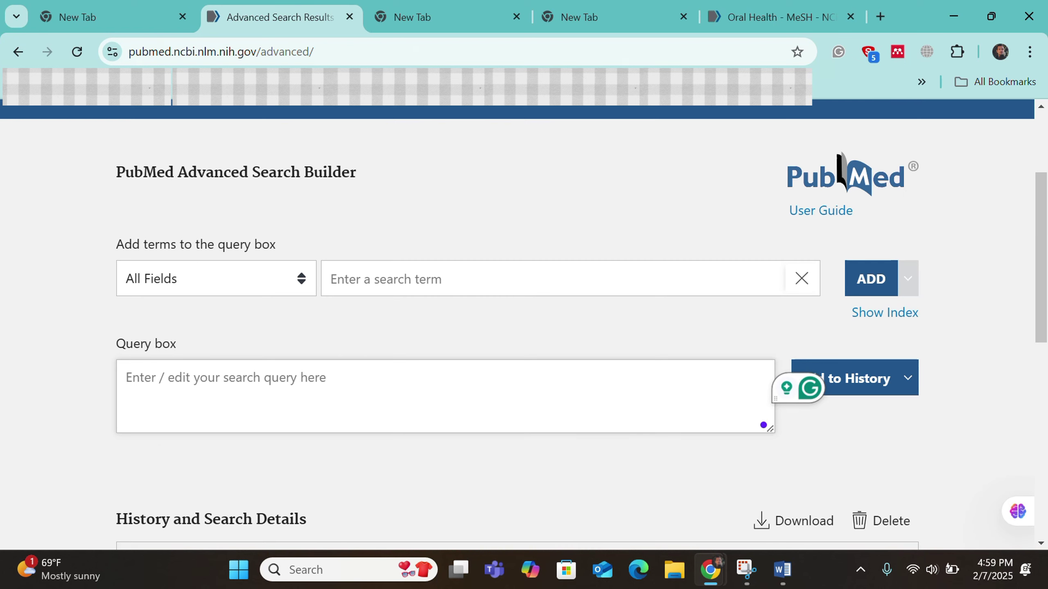
key(alt+Tab)
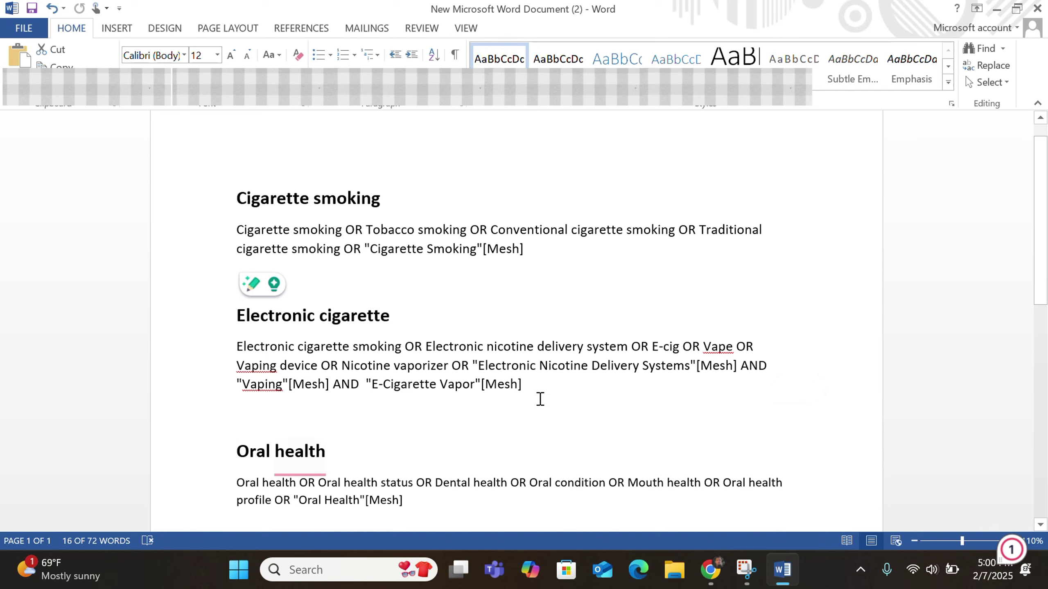
drag(538, 398, 233, 356)
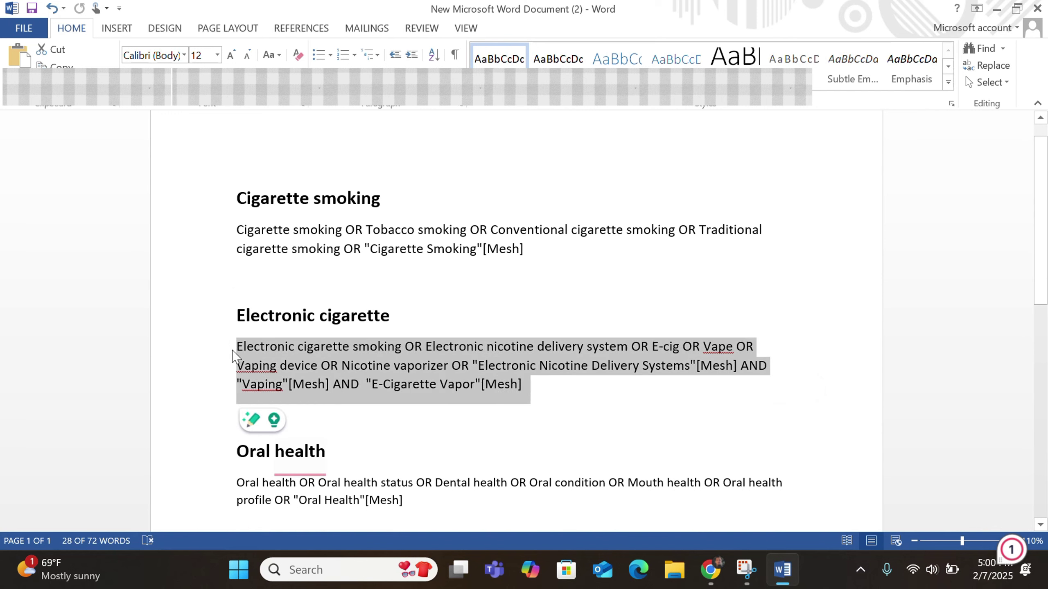
key(ctrl+c)
Return to PubMed, add the copied electronic cigarette string to the query box, and save it to the search history
key(alt+Tab)
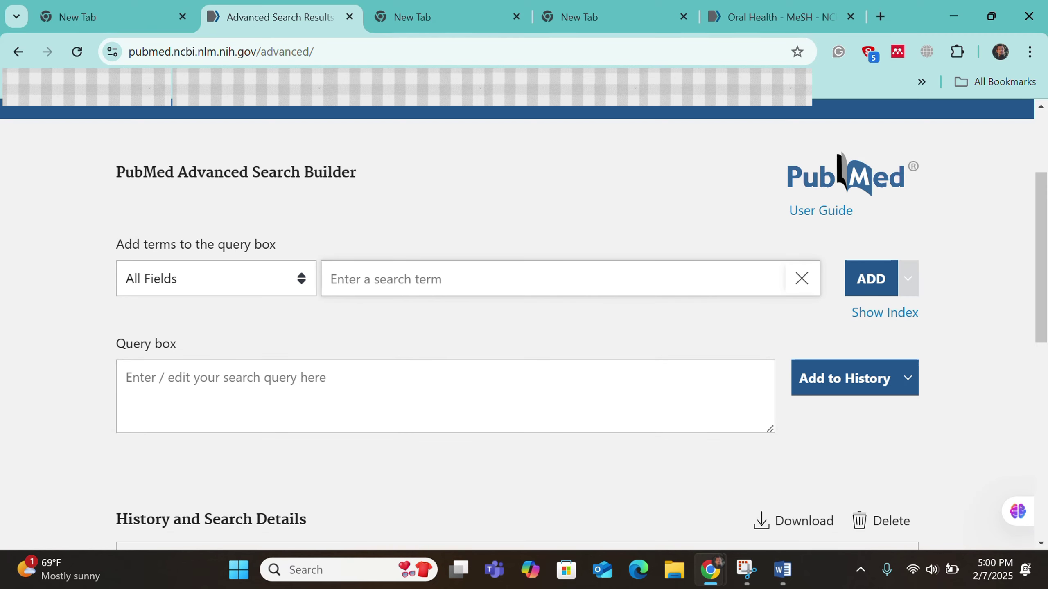
key(ctrl+v)
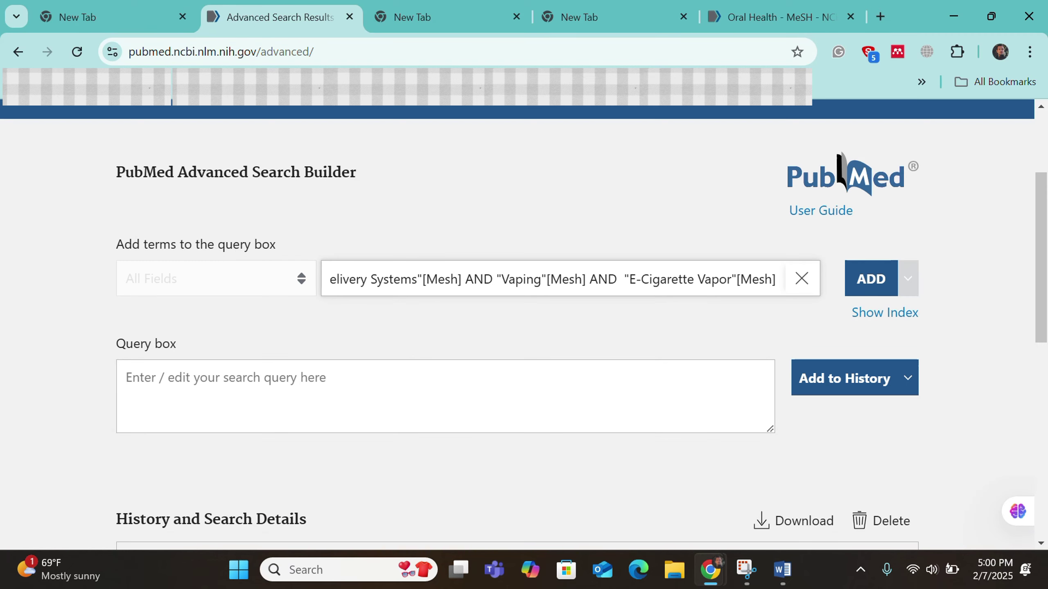
click(869, 290)
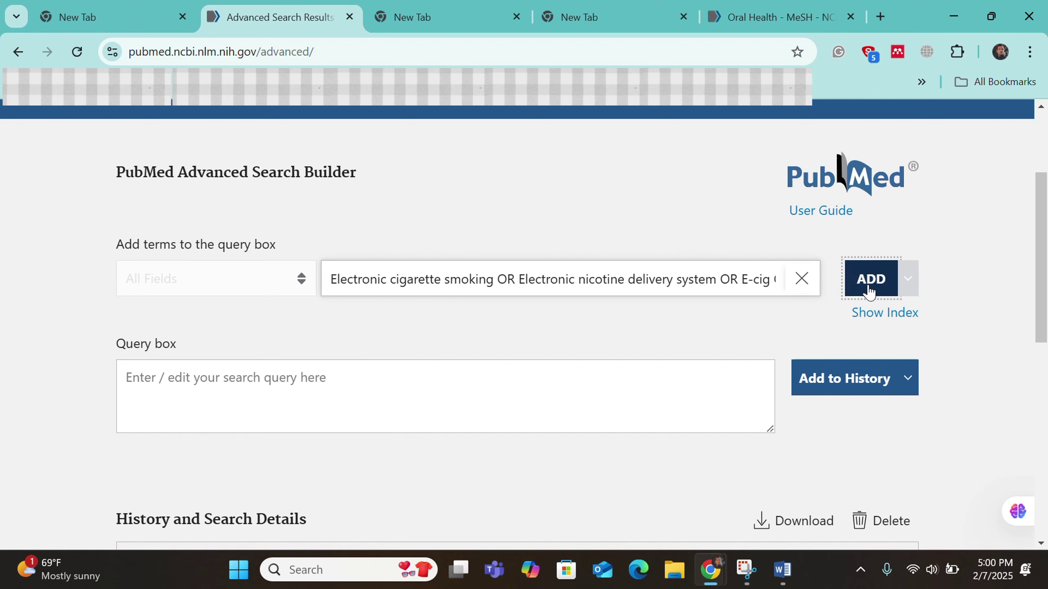
click(844, 378)
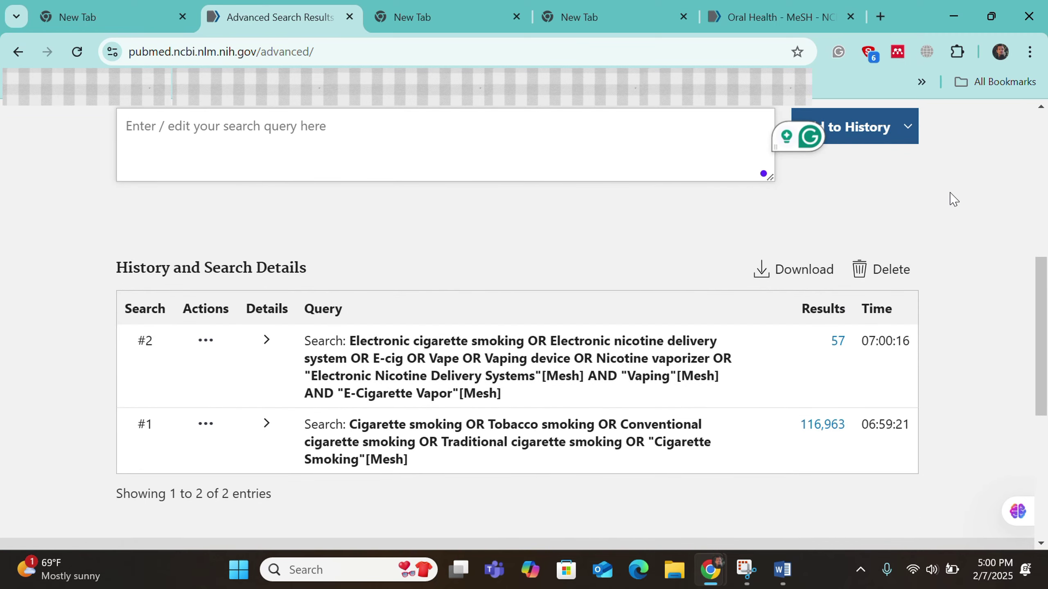
Switch to the Word document and copy the full search string under the Oral health heading
scroll(953, 200, up, 5)
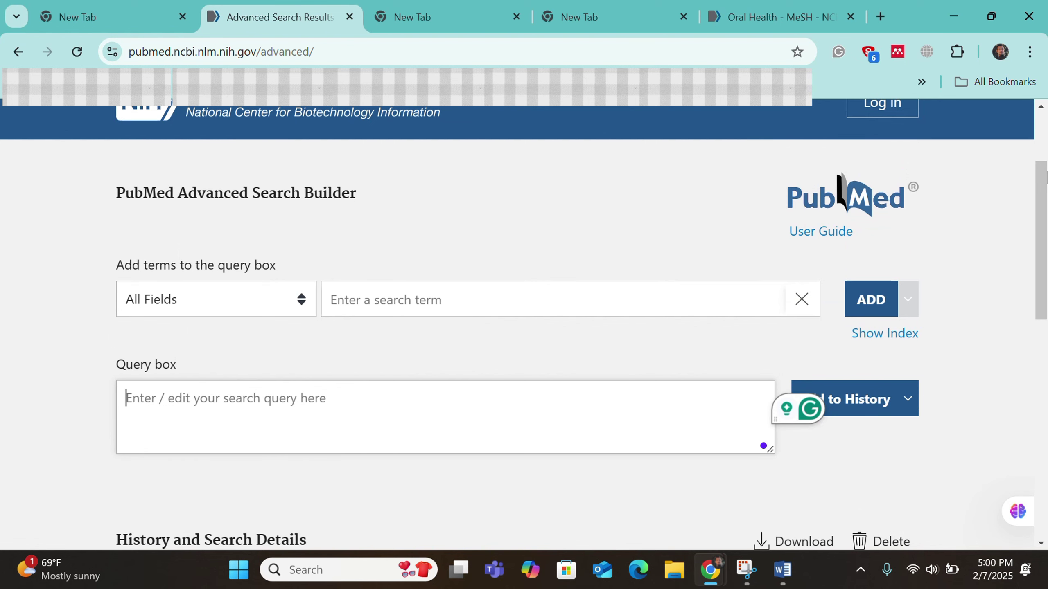
click(783, 570)
click(464, 469)
drag(430, 510, 214, 490)
key(ctrl+c)
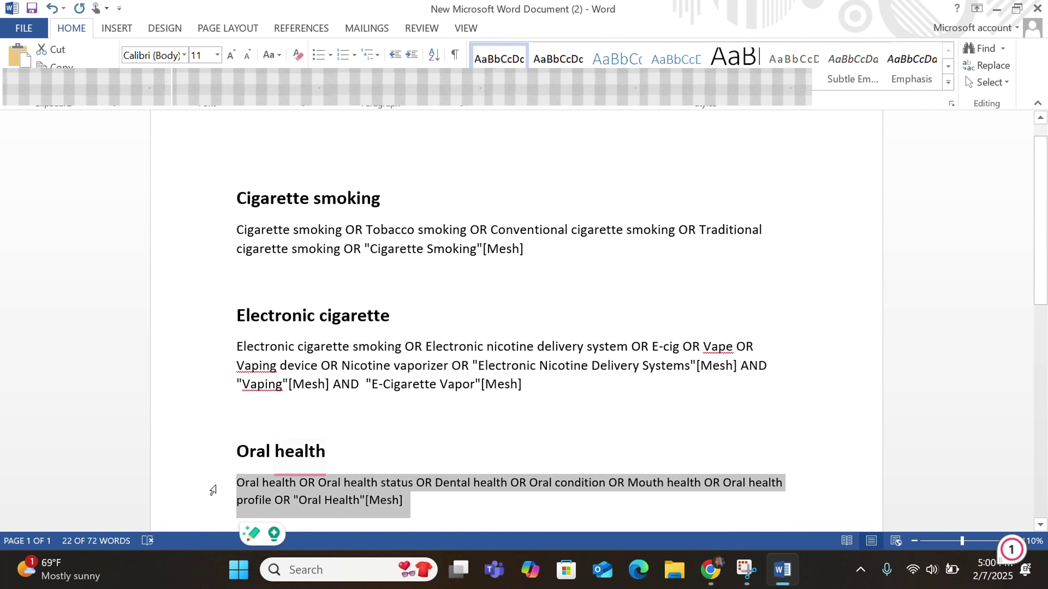
Return to the PubMed Advanced Search window, add the copied oral health string to the query box, and save it to the search history
click(711, 572)
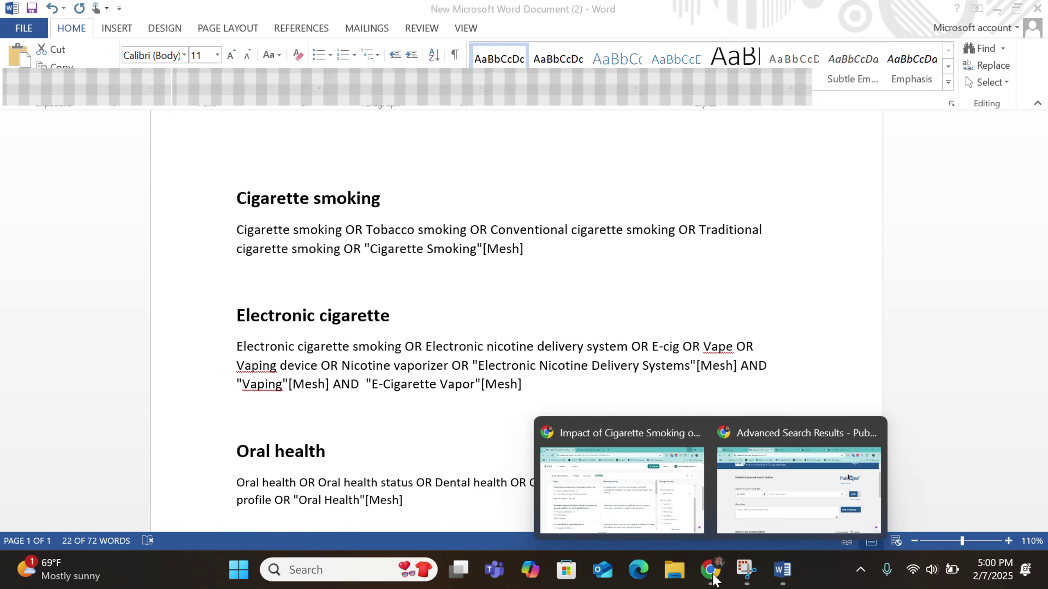
click(803, 513)
click(512, 300)
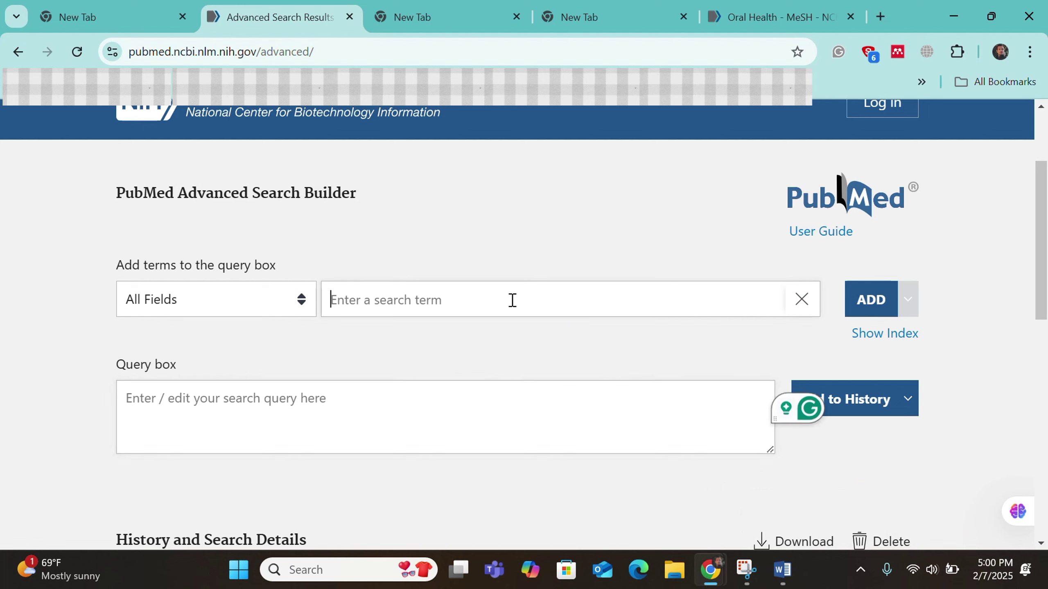
key(ctrl+v)
key(Return)
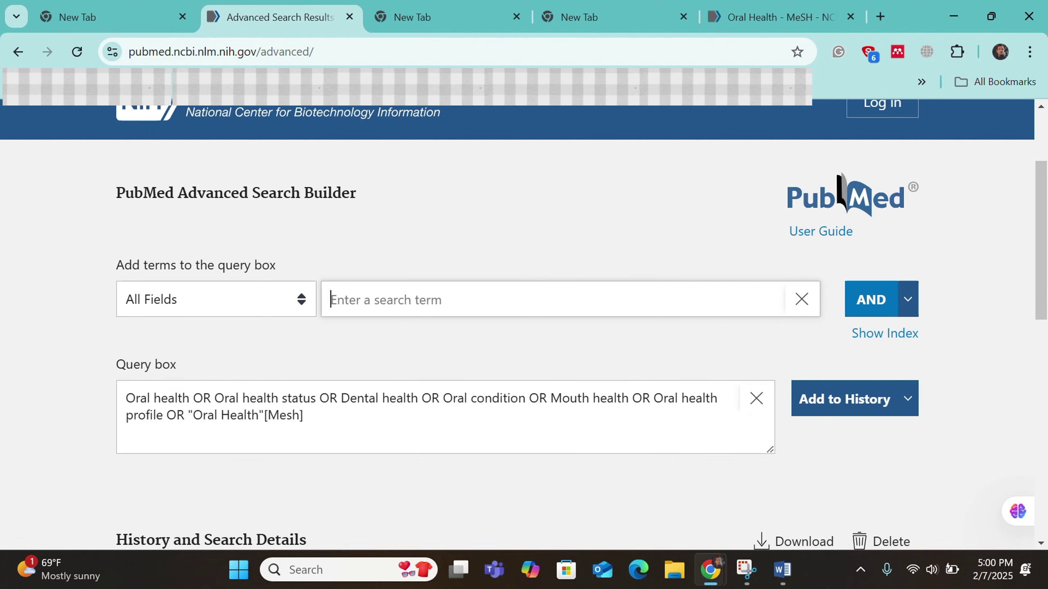
key(Return)
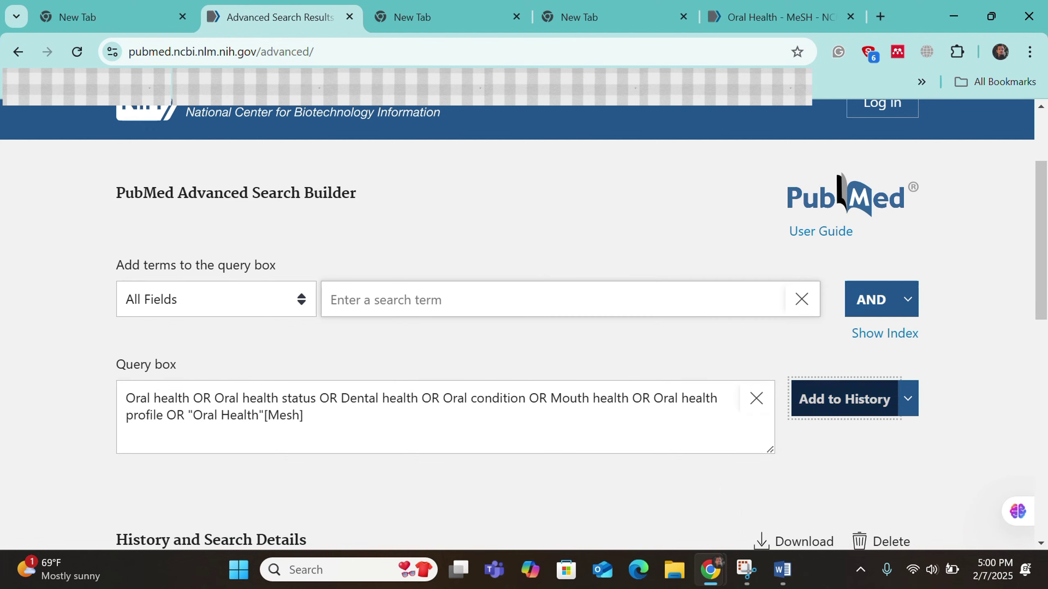
scroll(515, 330, down, 5)
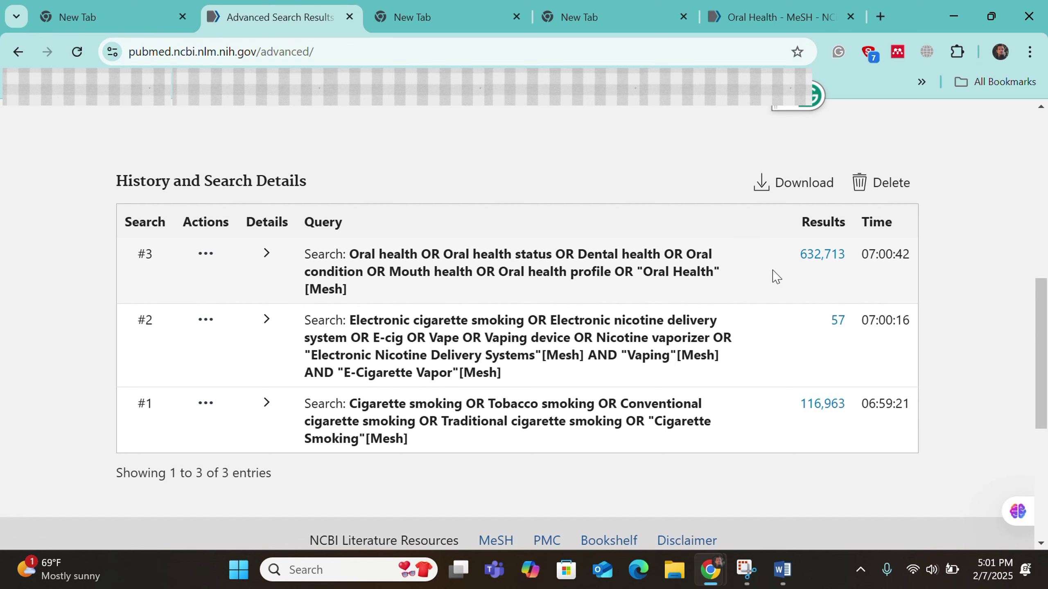
Combine the three saved searches with the query "#1 AND #2 AND #3" and run it as a search
scroll(777, 276, up, 3)
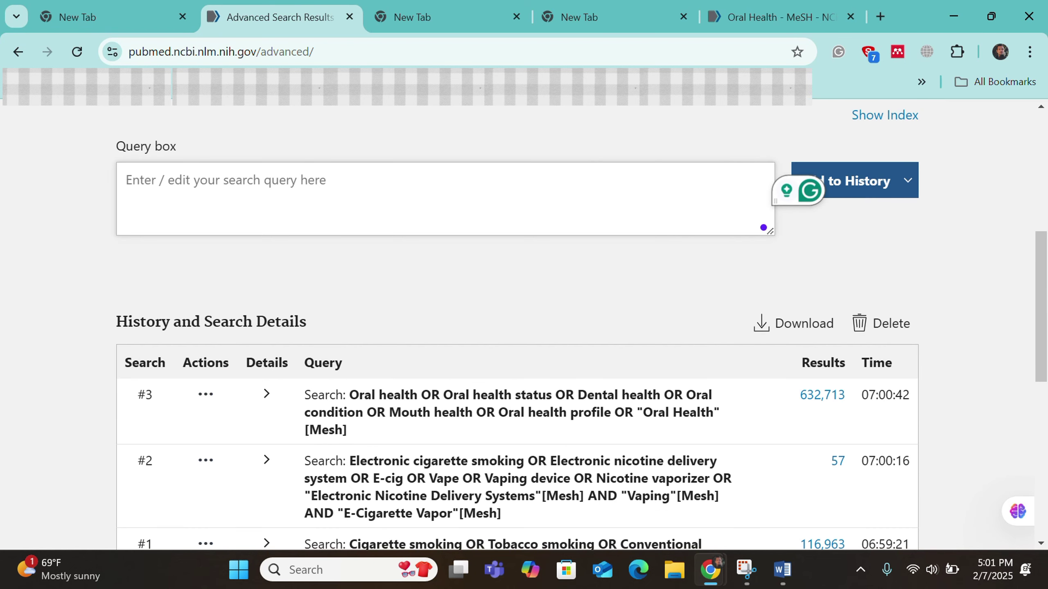
scroll(524, 326, down, 7)
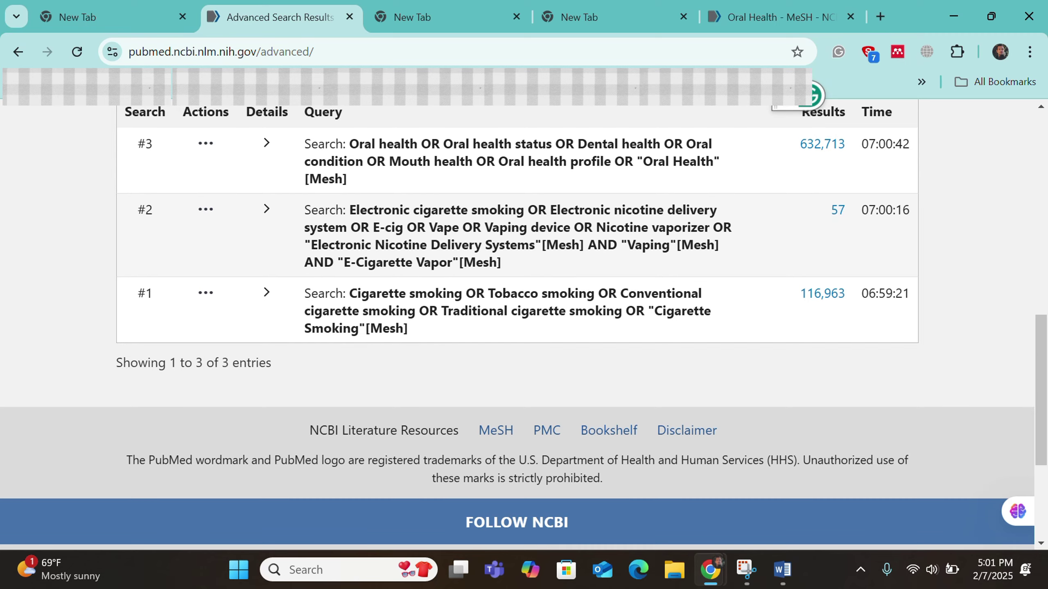
scroll(524, 326, up, 4)
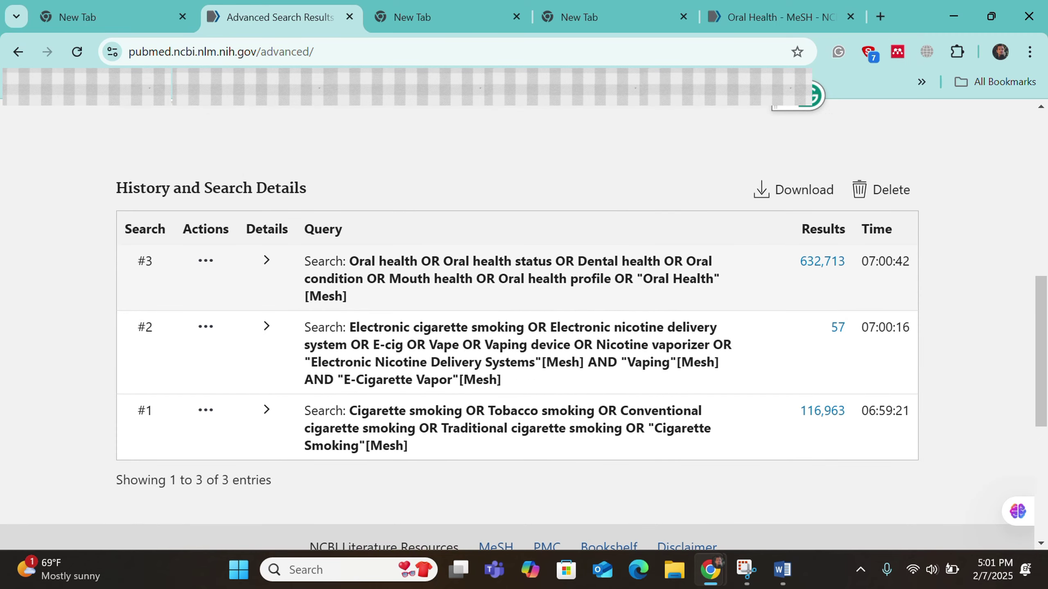
scroll(524, 327, up, 3)
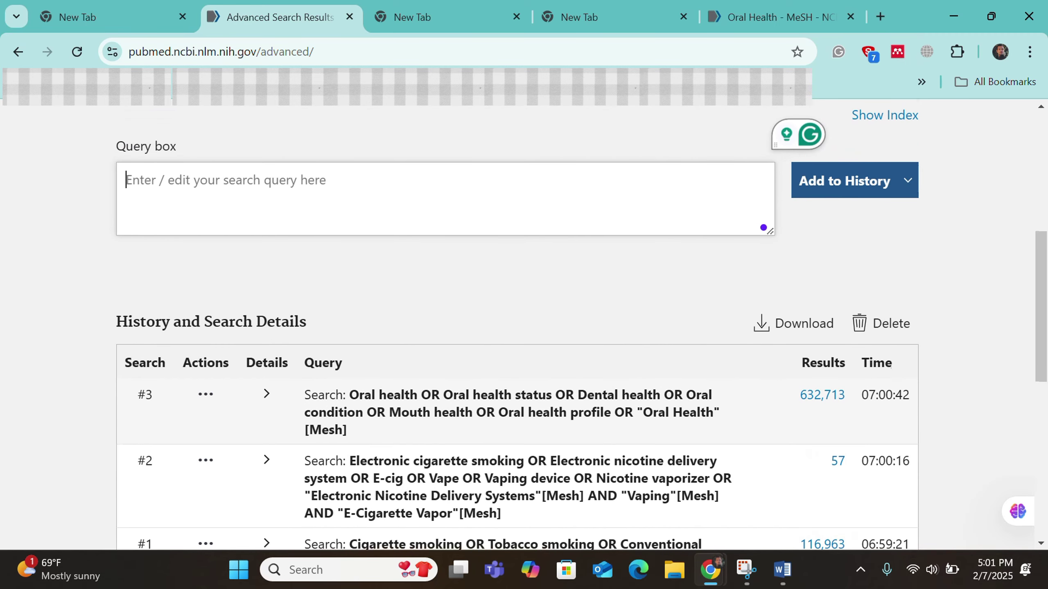
click(126, 140)
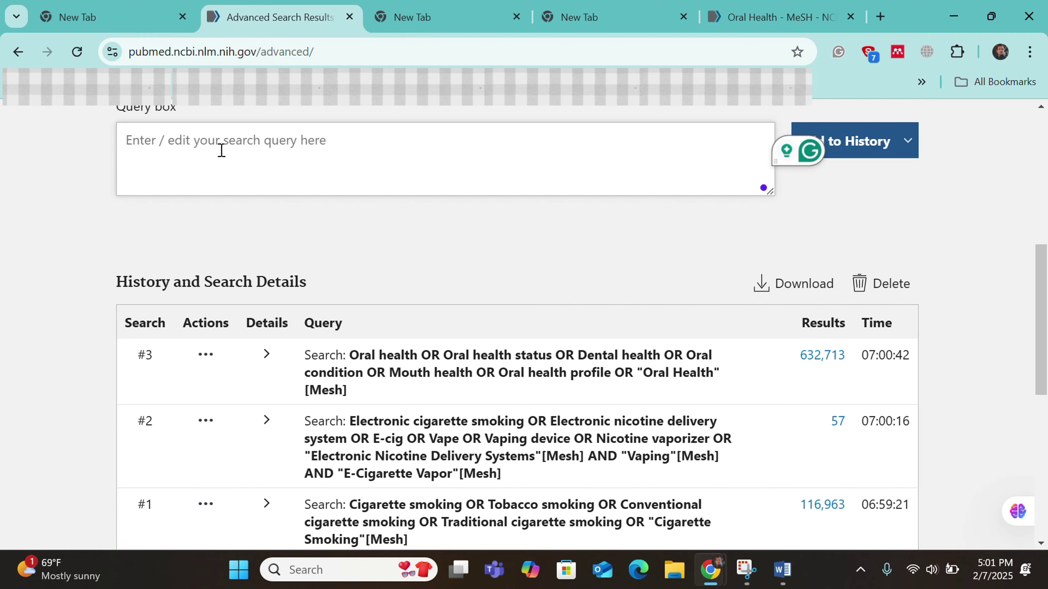
text(#1)
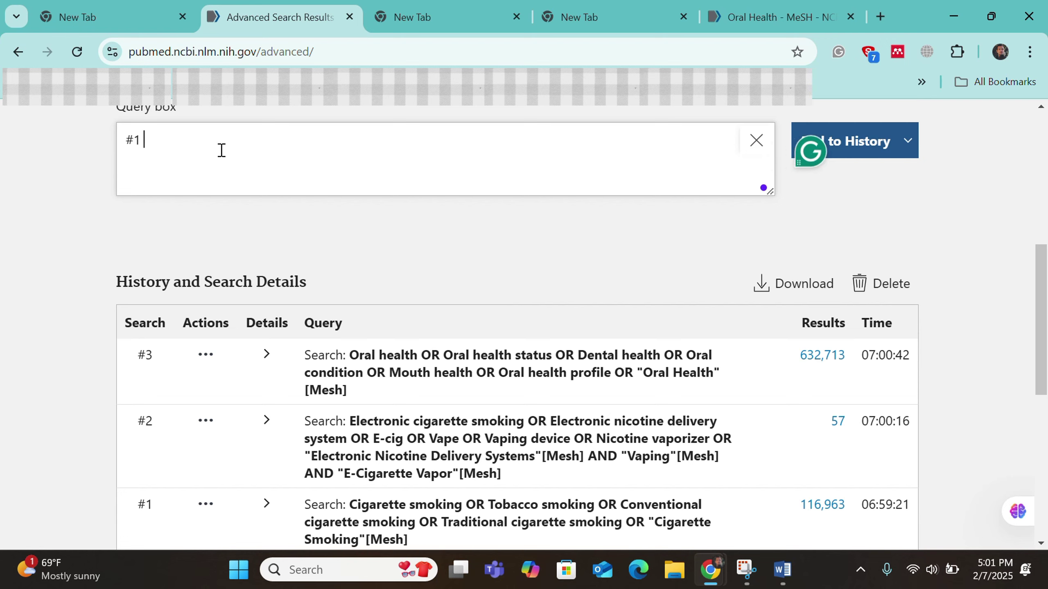
text( AND)
text(#2 AN)
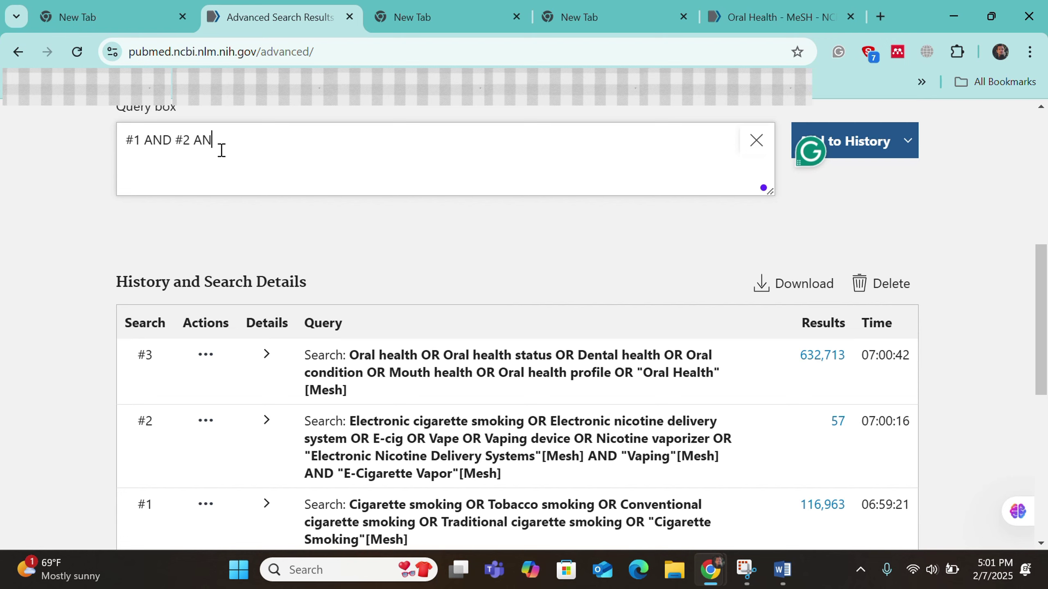
text(D #3)
click(906, 143)
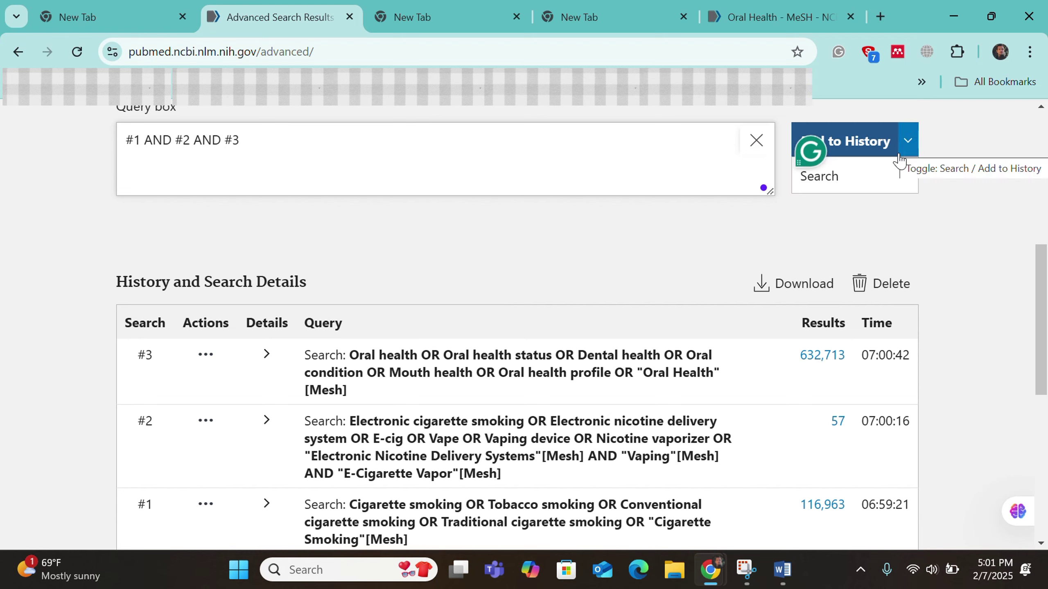
click(870, 175)
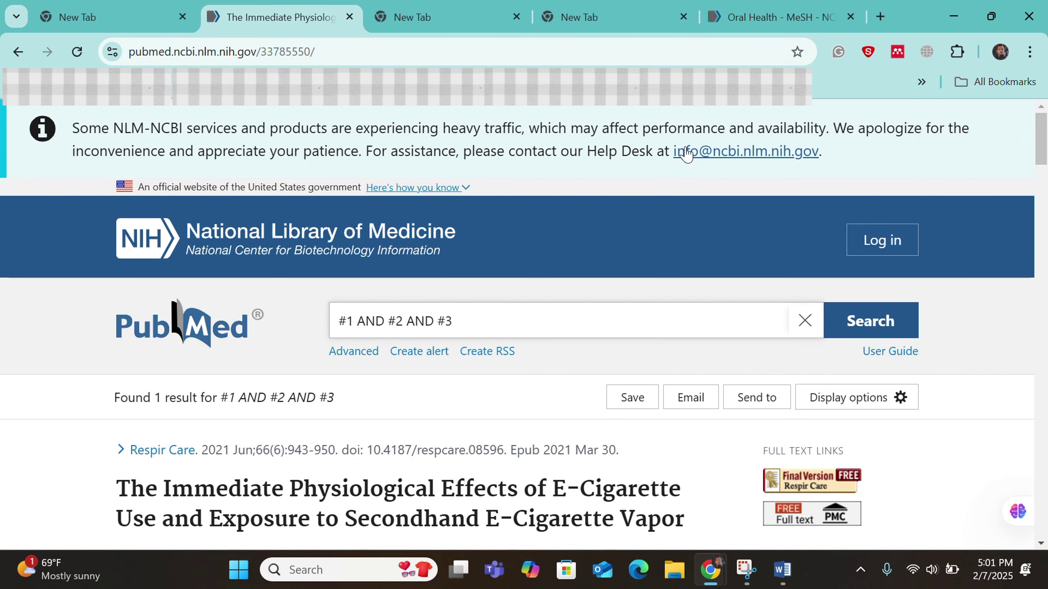
Go back to the advanced search page and review the combined query and its three component searches in the history table
click(20, 51)
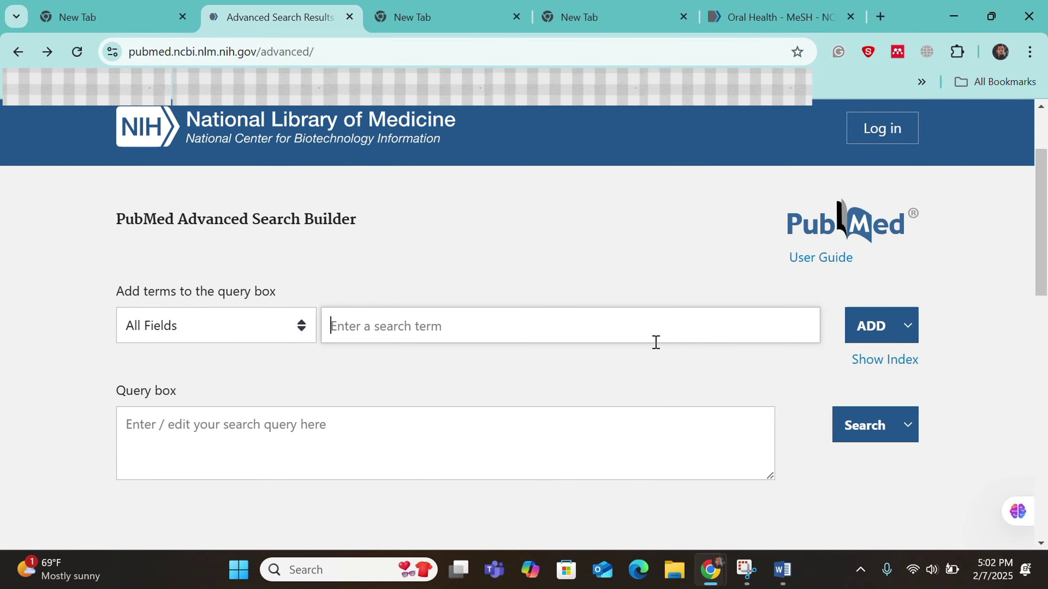
scroll(656, 342, down, 5)
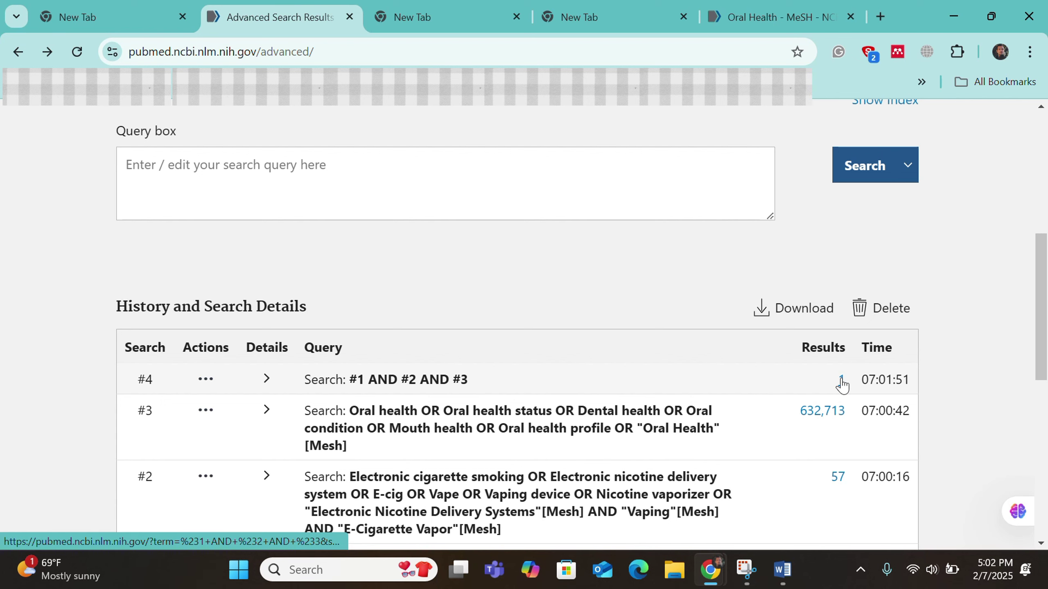
scroll(841, 385, up, 2)
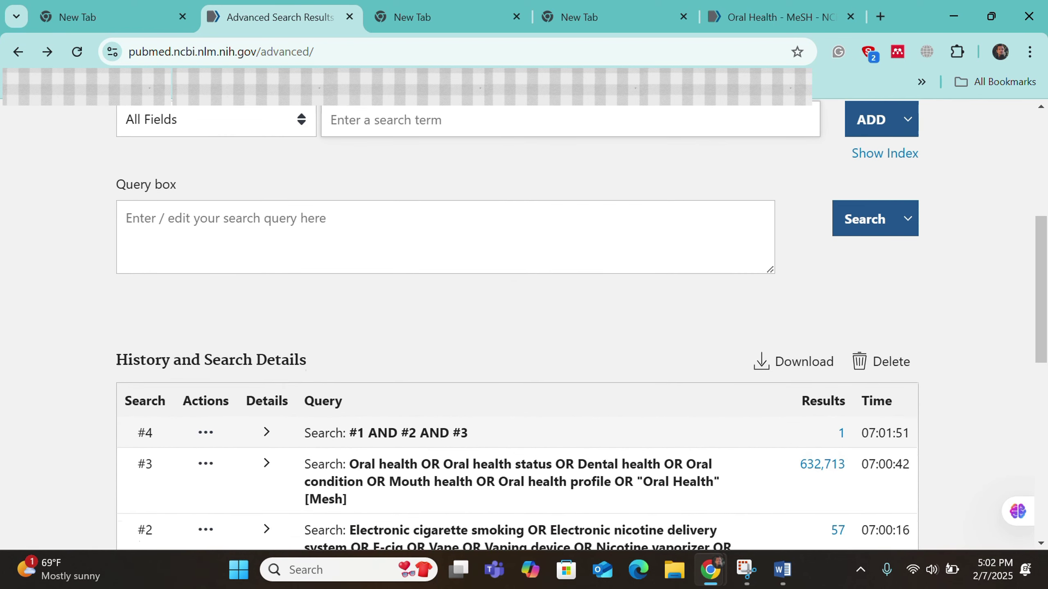
scroll(582, 325, down, 3)
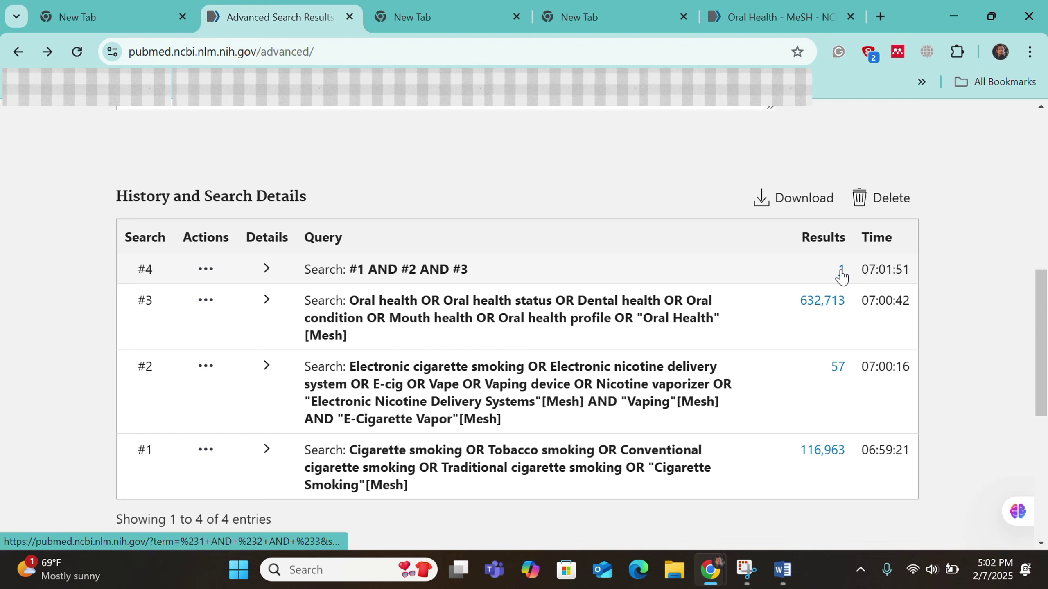
drag(1041, 336, 1045, 300)
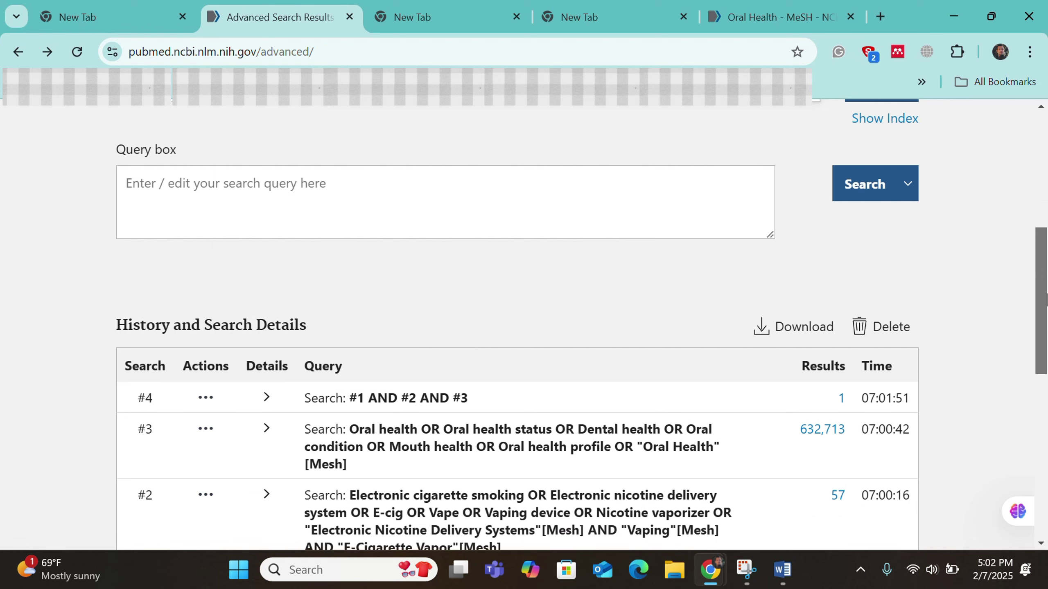
drag(1046, 326, 1046, 335)
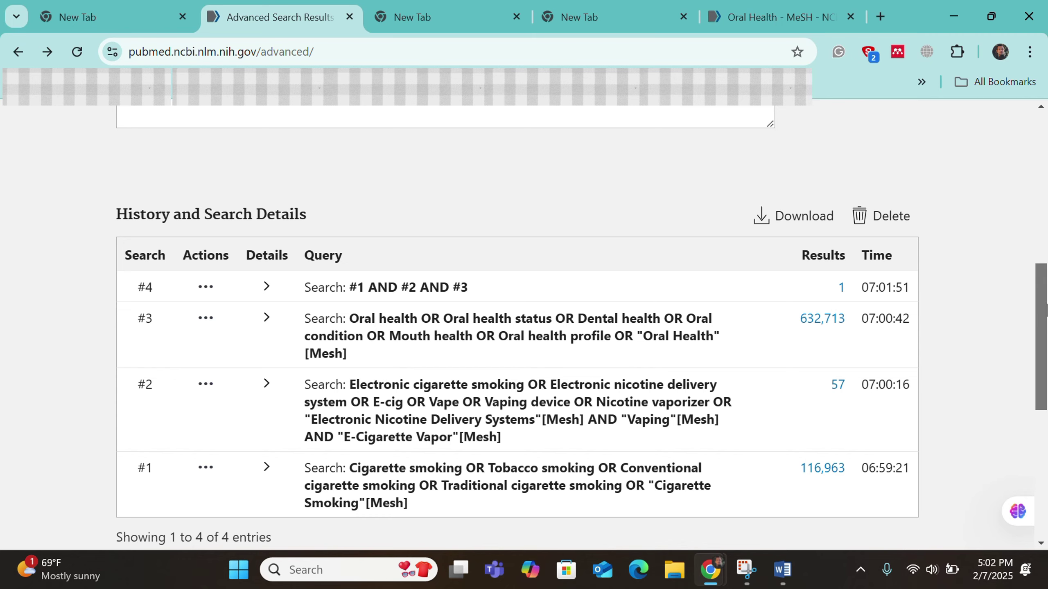
mouse_move(1042, 311)
mouse_down()
mouse_move(1043, 240)
mouse_move(1044, 294)
mouse_up()
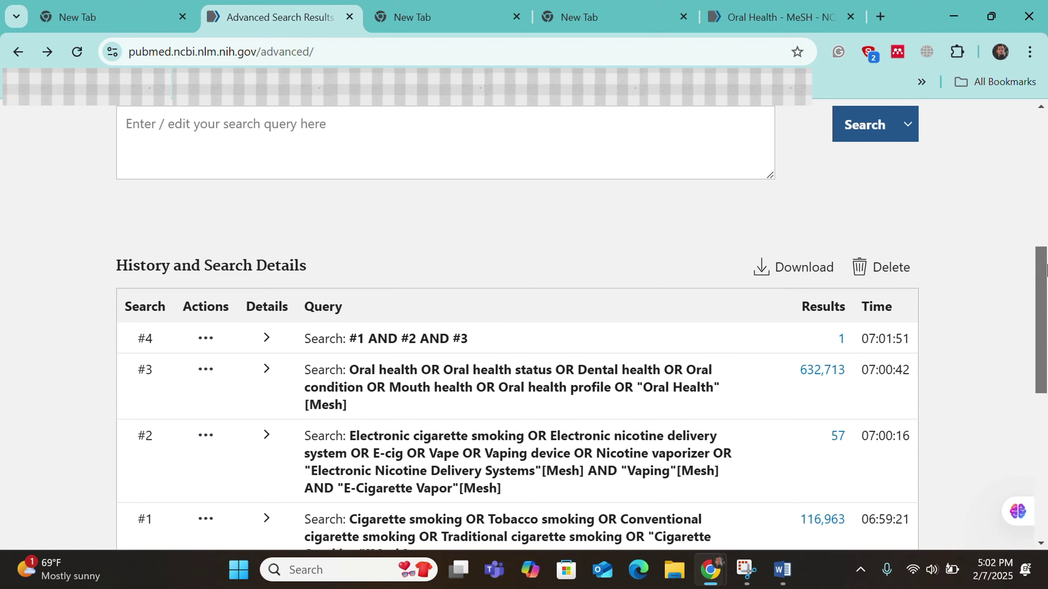
Load the oral health search (#3) from the search history into the query box
drag(1045, 269, 1045, 313)
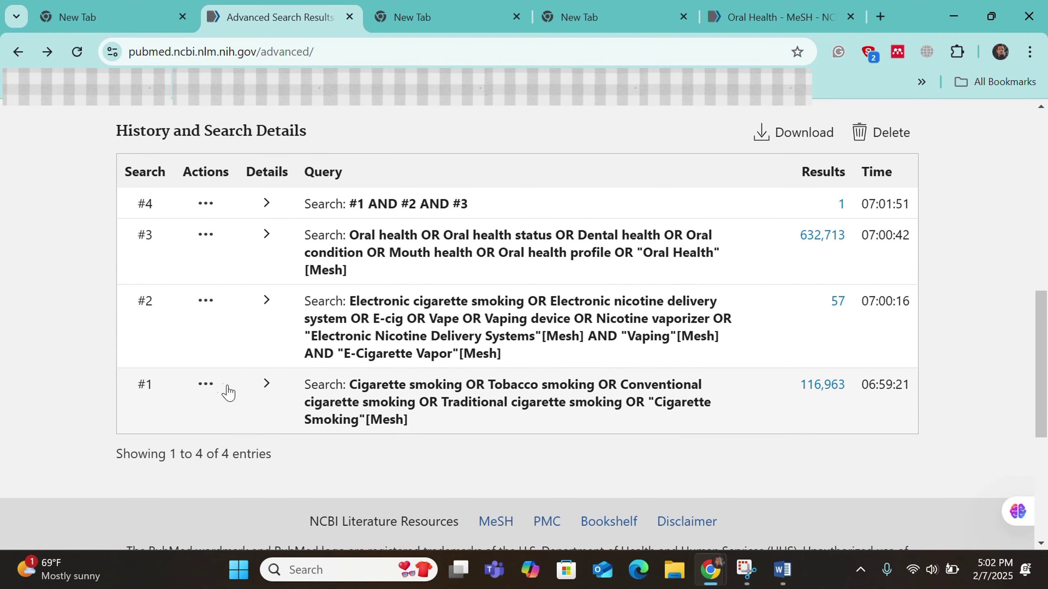
click(214, 389)
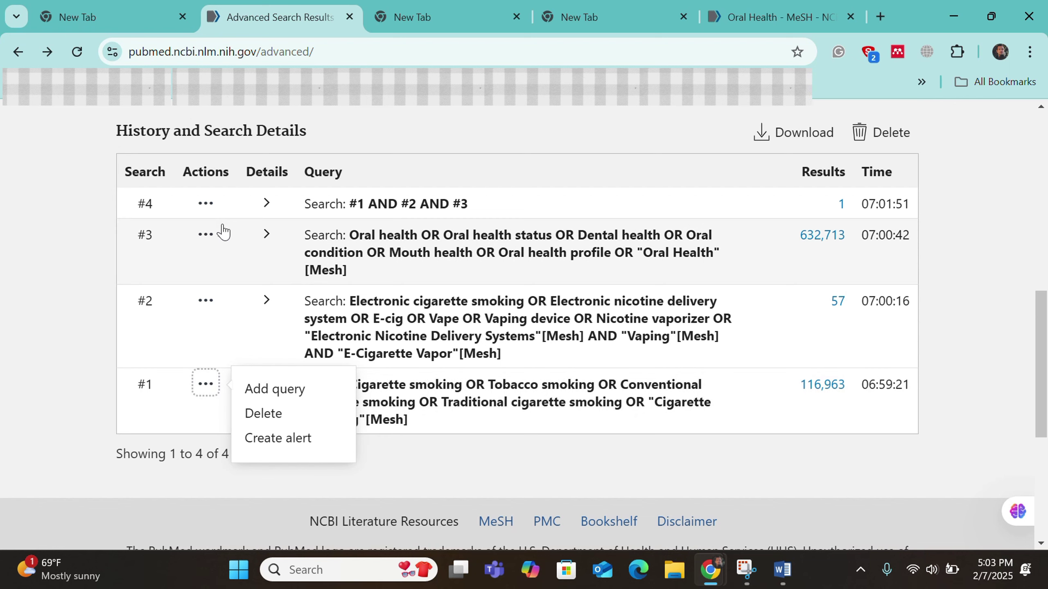
click(212, 238)
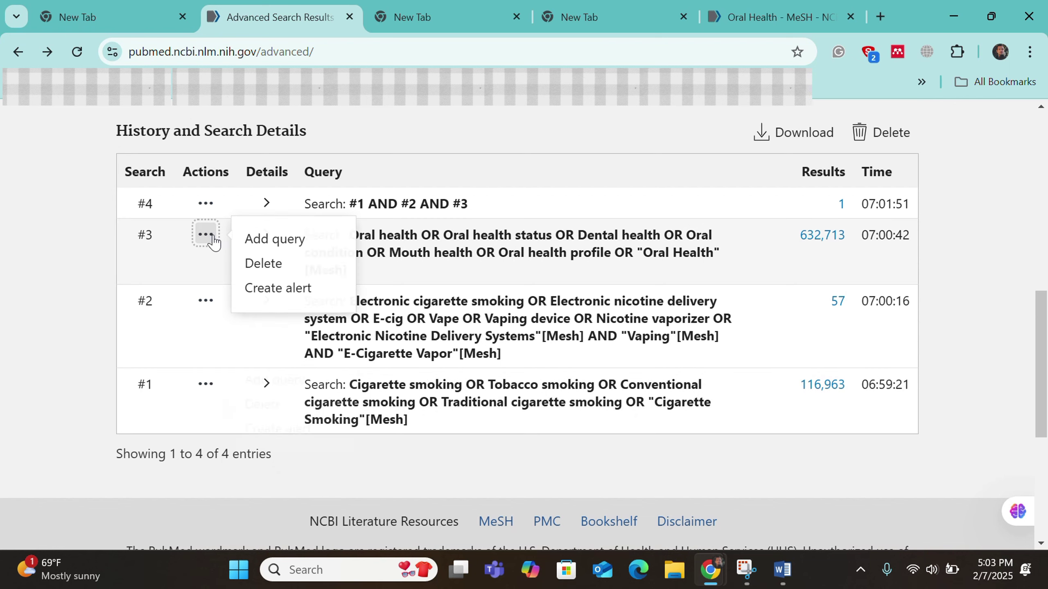
click(255, 245)
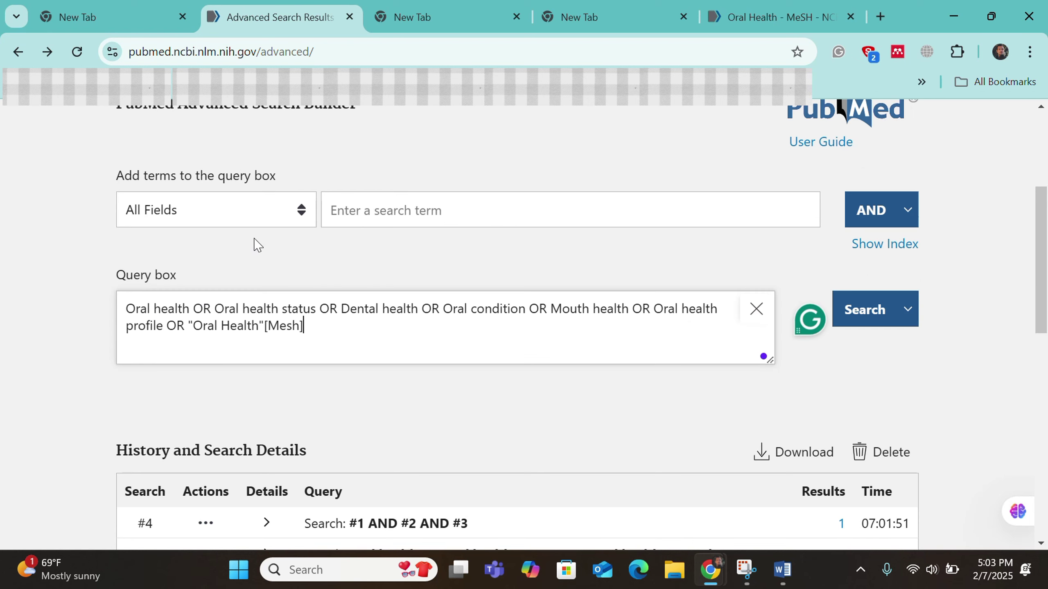
Add the electronic cigarette search (#2) from the history to the query with AND
scroll(578, 325, down, 1)
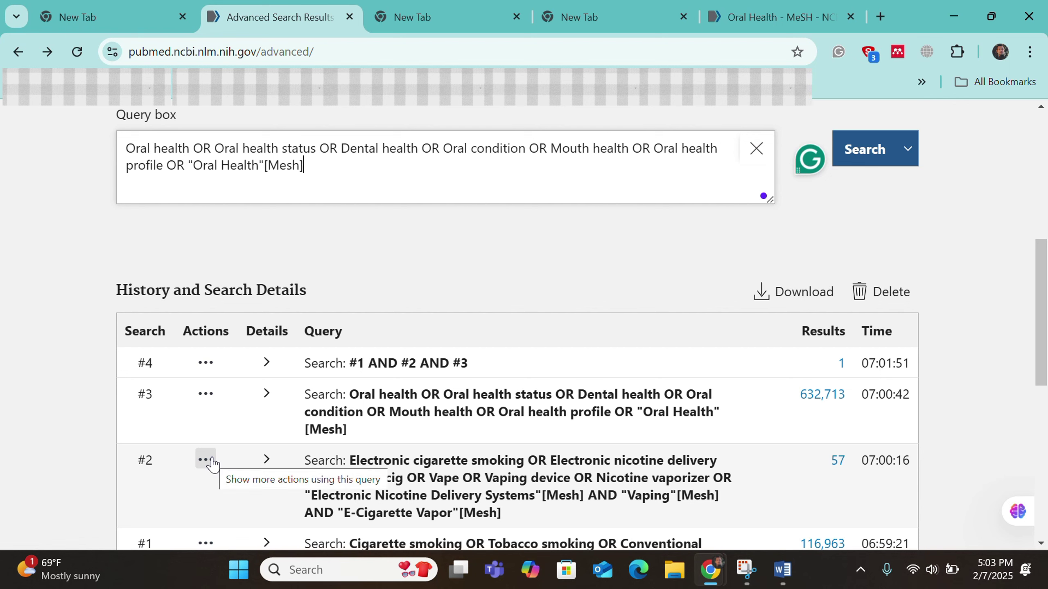
click(206, 459)
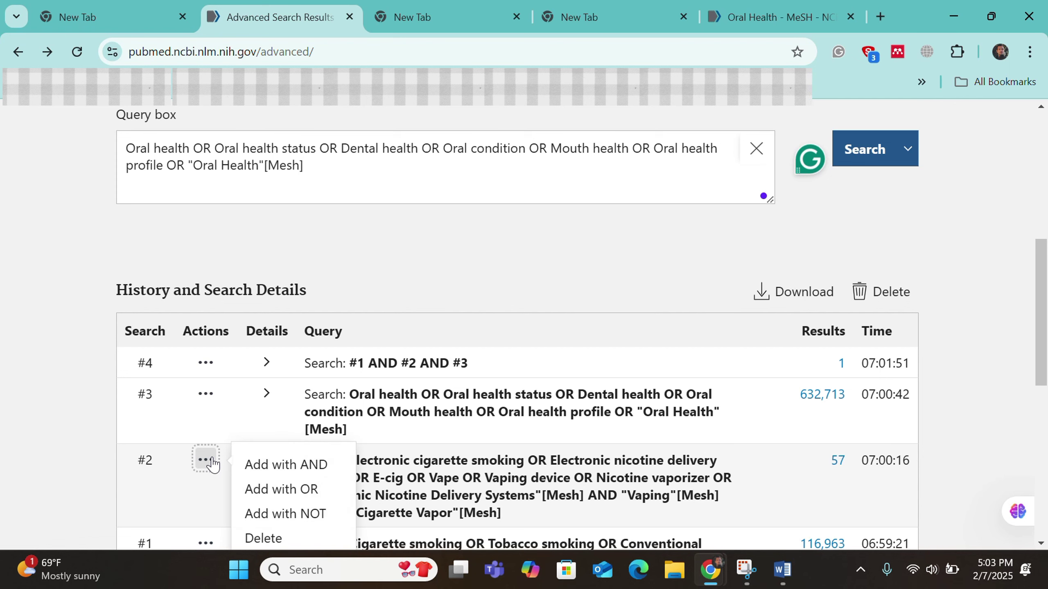
click(275, 469)
Add the cigarette smoking search (#1) from the history to the query with OR and run the combined search
scroll(515, 331, down, 2)
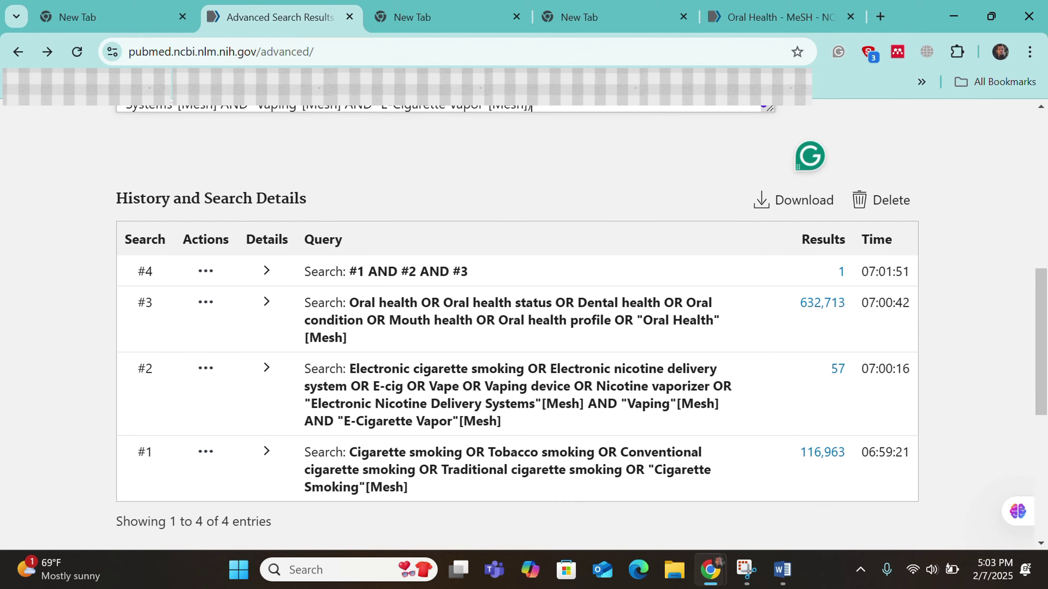
click(211, 457)
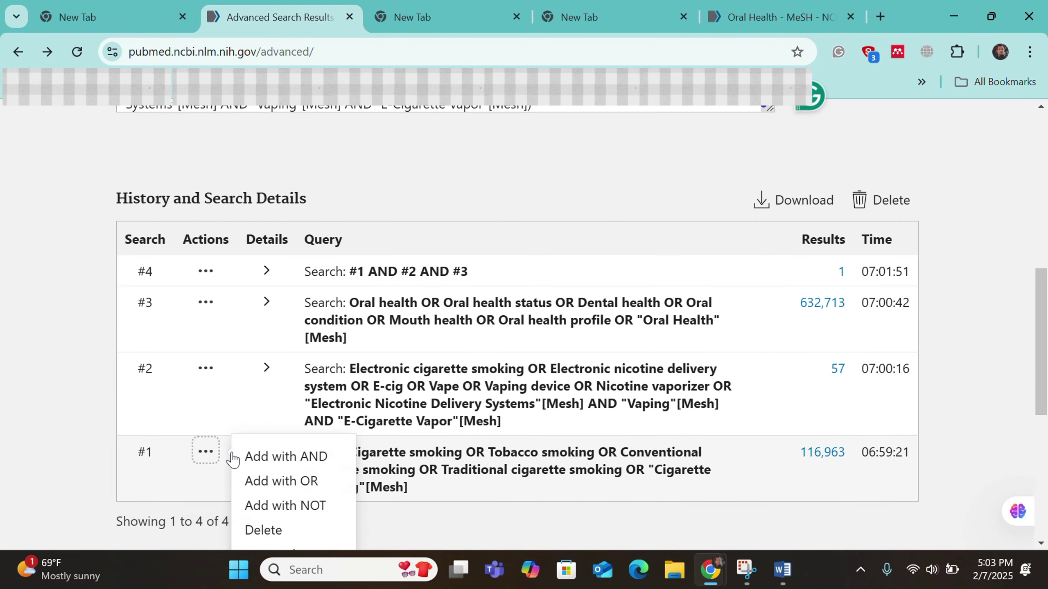
click(276, 479)
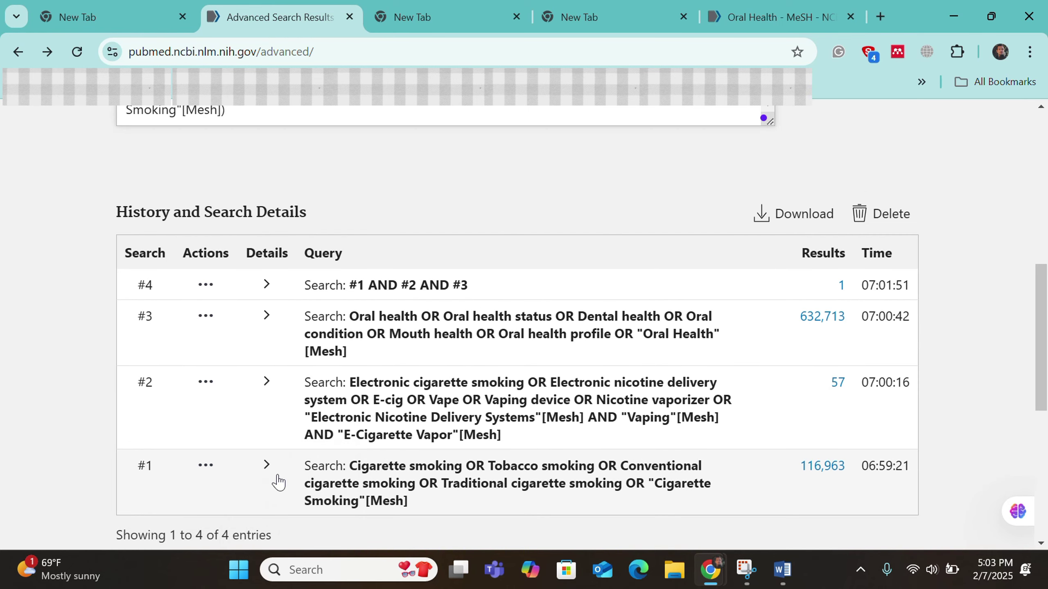
scroll(278, 481, up, 3)
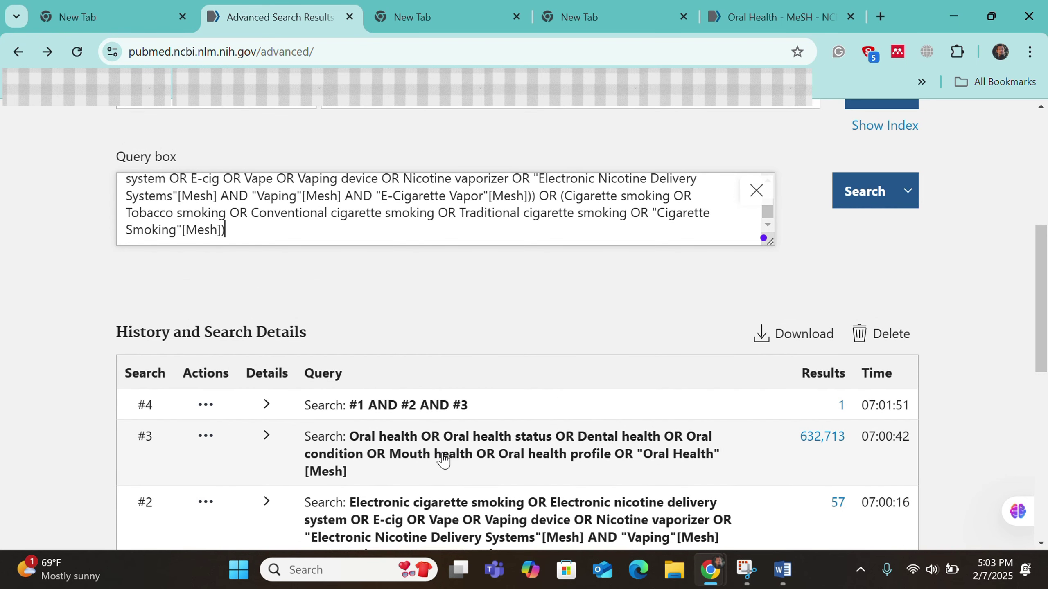
scroll(419, 438, down, 3)
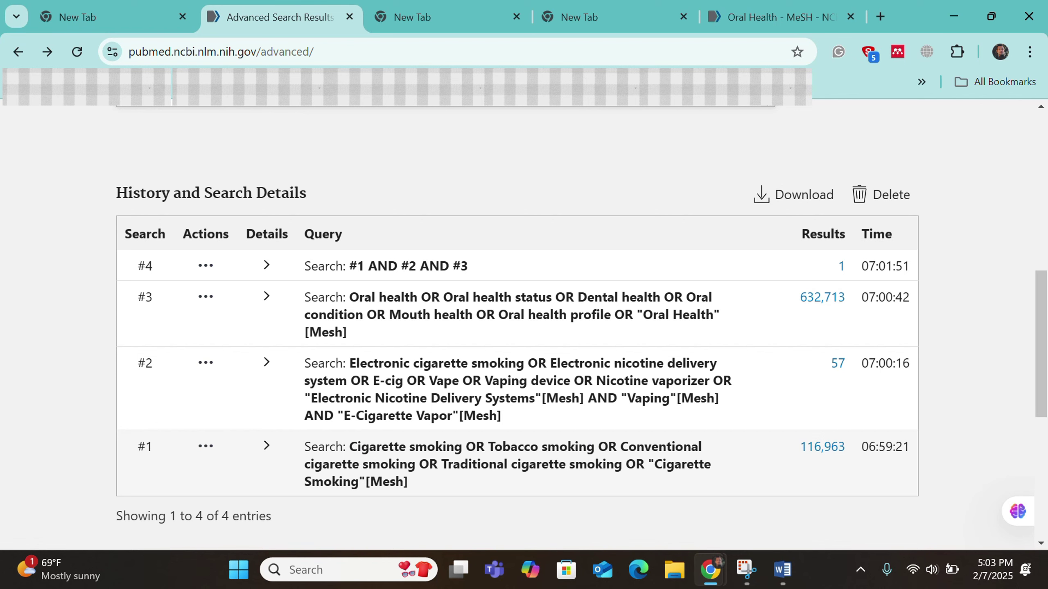
scroll(516, 331, up, 5)
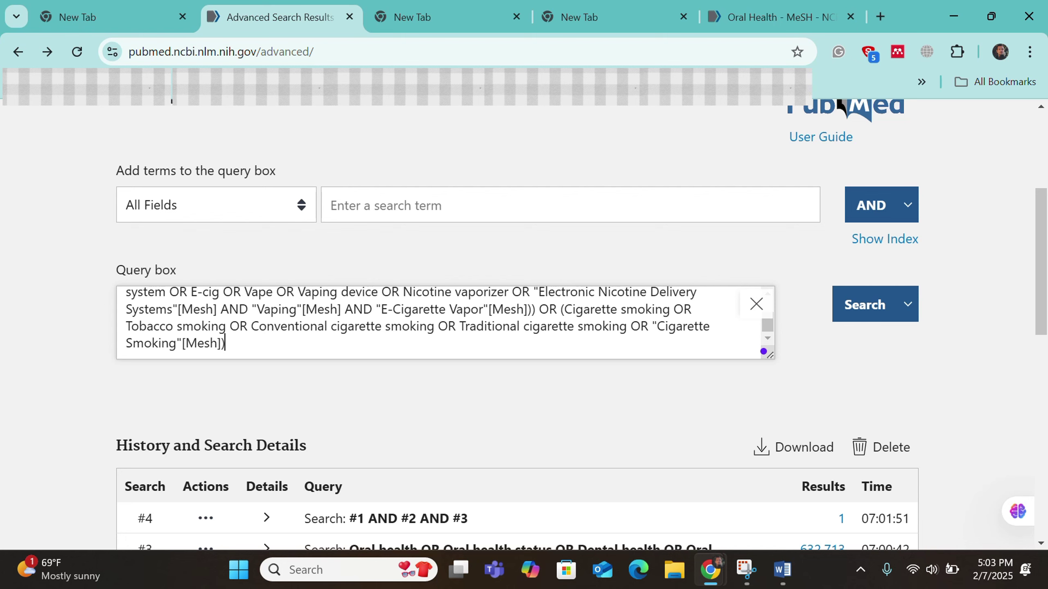
key(Return)
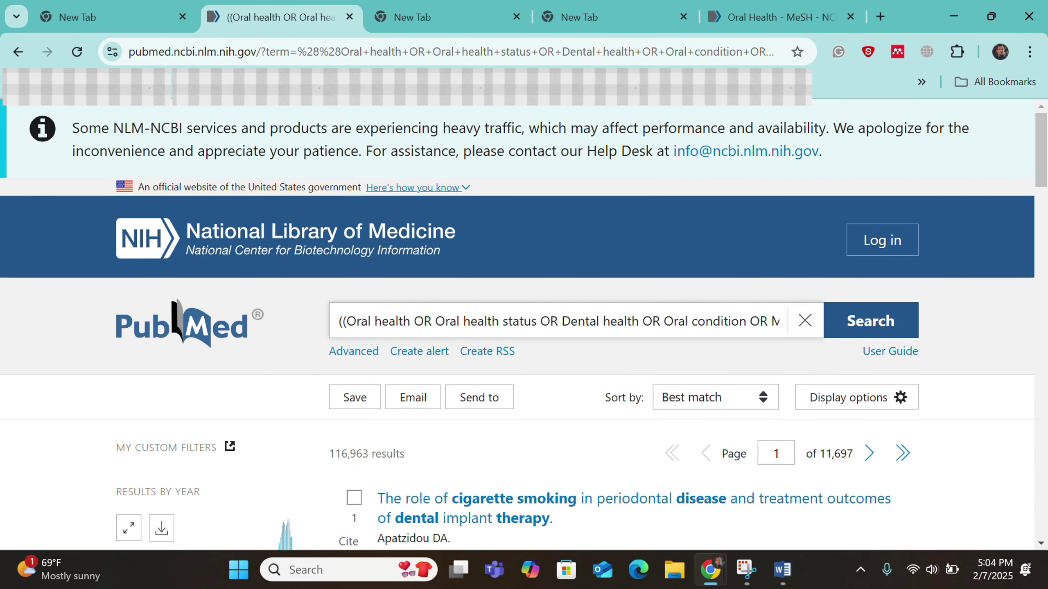
Examine the article titles and highlighted search terms in the combined search's result list
scroll(516, 331, down, 3)
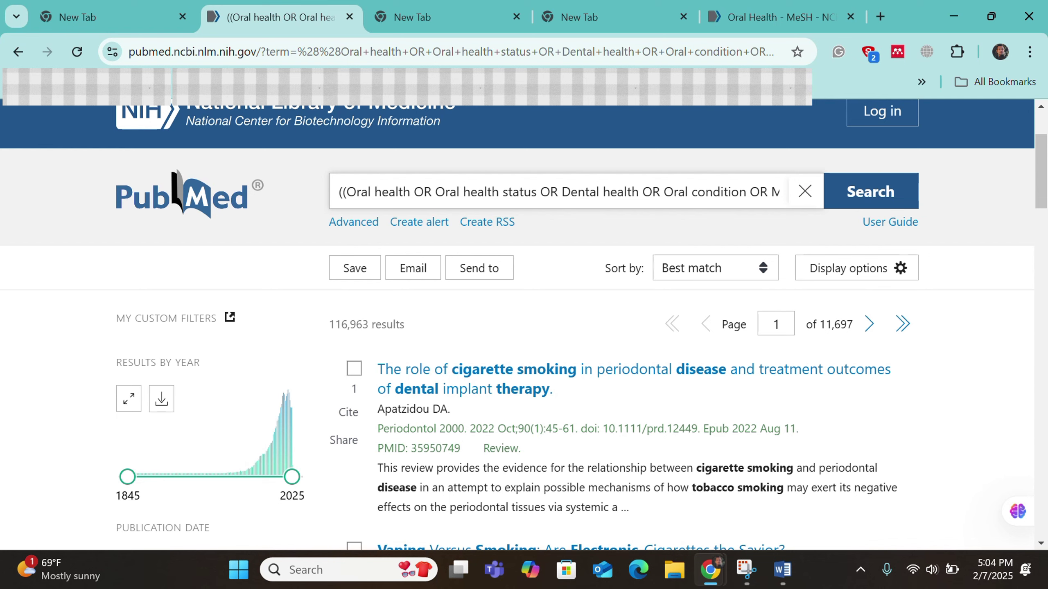
scroll(524, 324, down, 7)
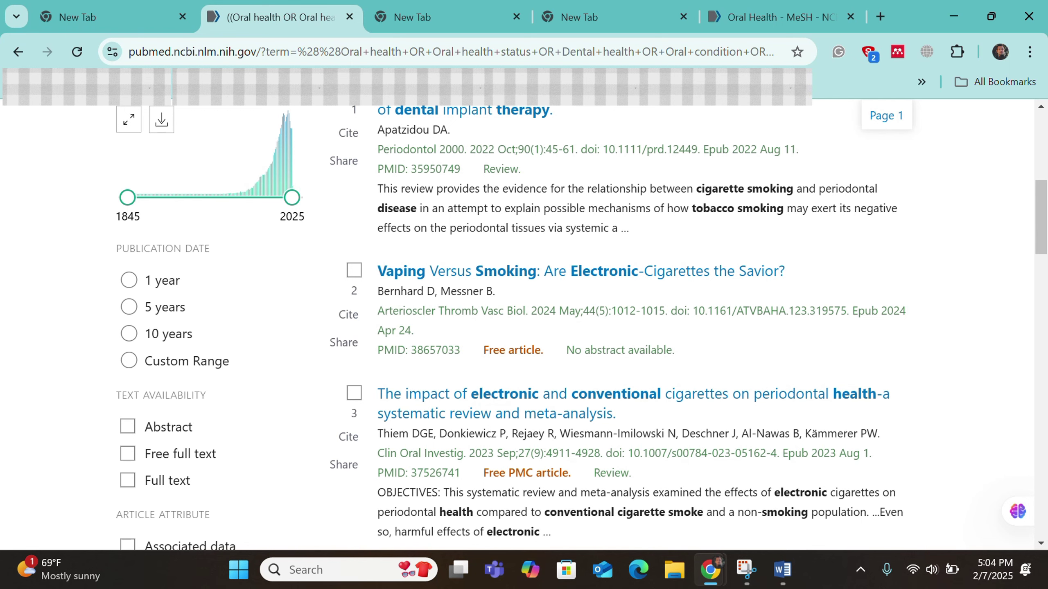
scroll(524, 324, down, 3)
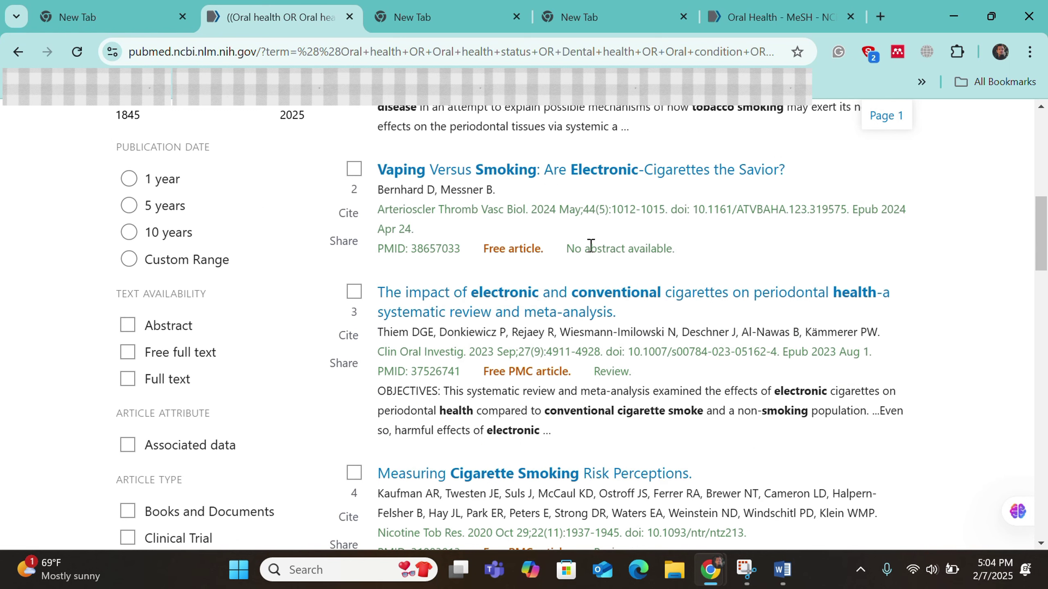
scroll(853, 283, down, 3)
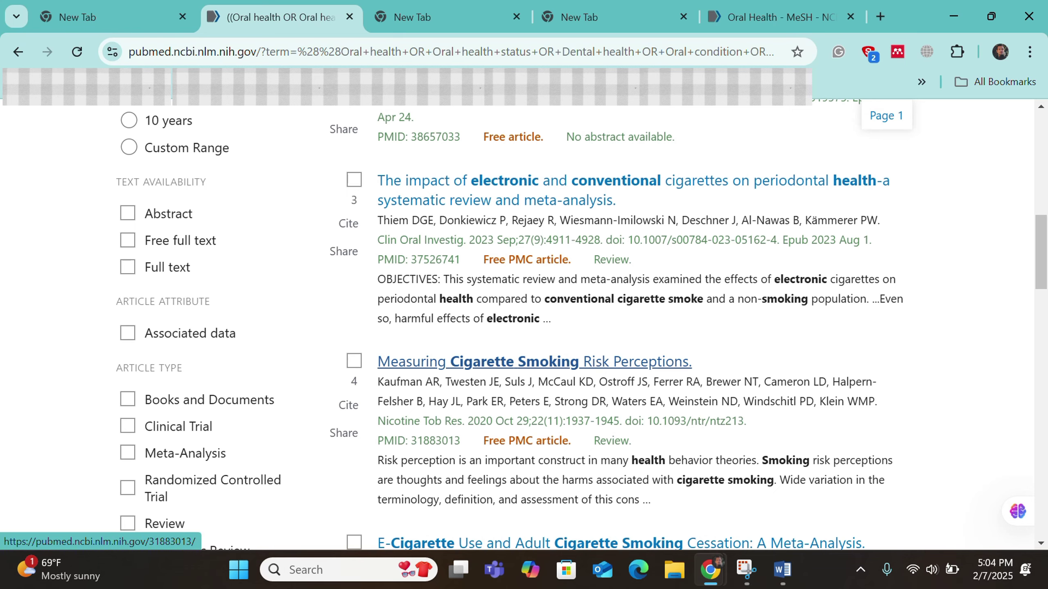
scroll(583, 363, down, 3)
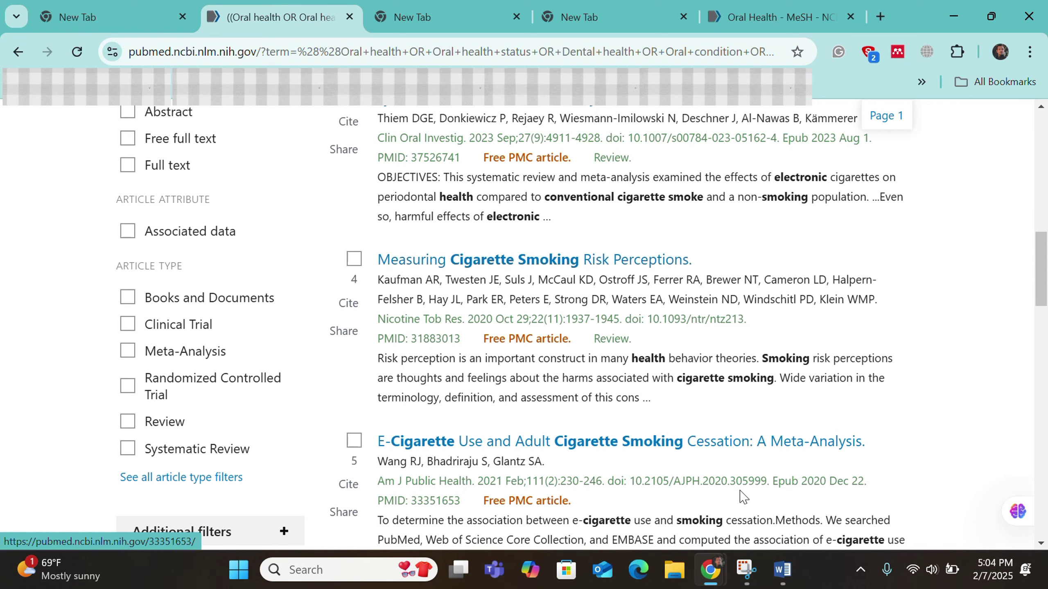
Switch to the Word document, highlight the first term "Cigarette smoking" in the Cigarette smoking string, and return to the PubMed results
click(783, 569)
triple_click(453, 482)
click(453, 482)
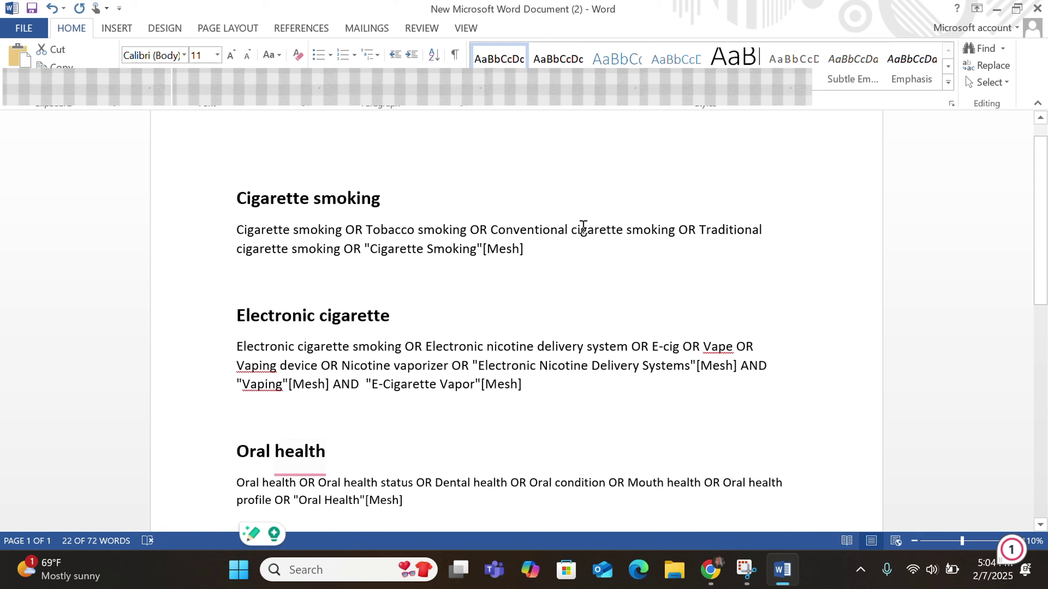
drag(346, 230, 237, 230)
mouse_move(711, 570)
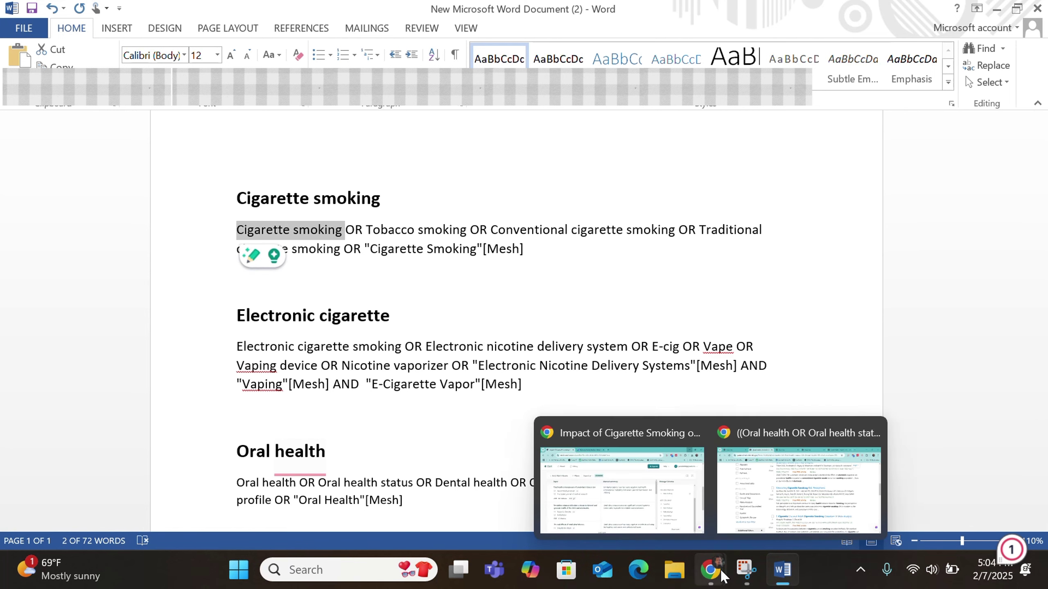
click(799, 514)
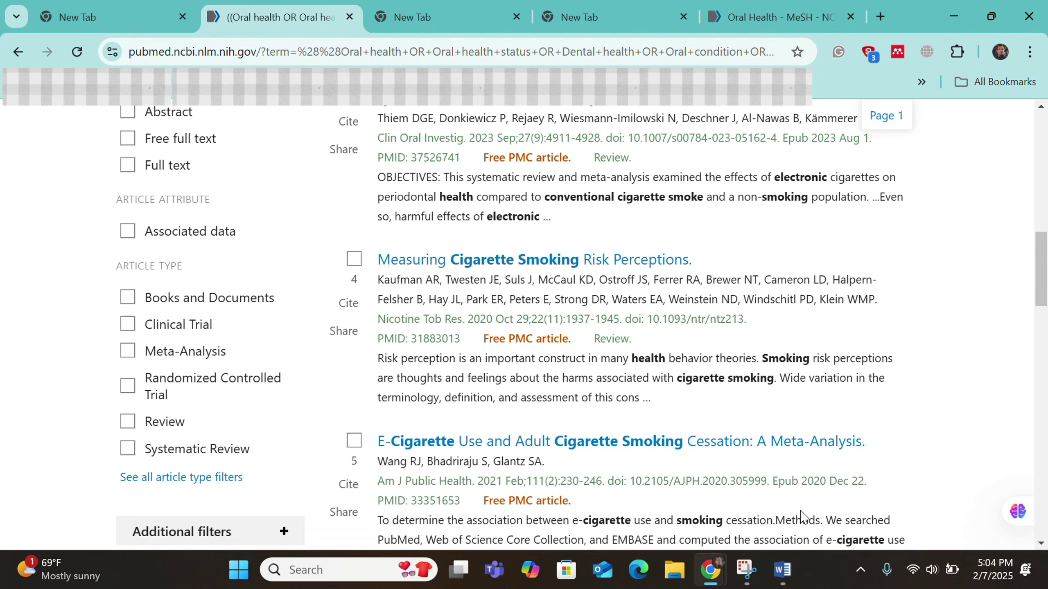
Limit the results by publication date, first to the last 10 years and finally to the last 5 years
scroll(803, 518, up, 6)
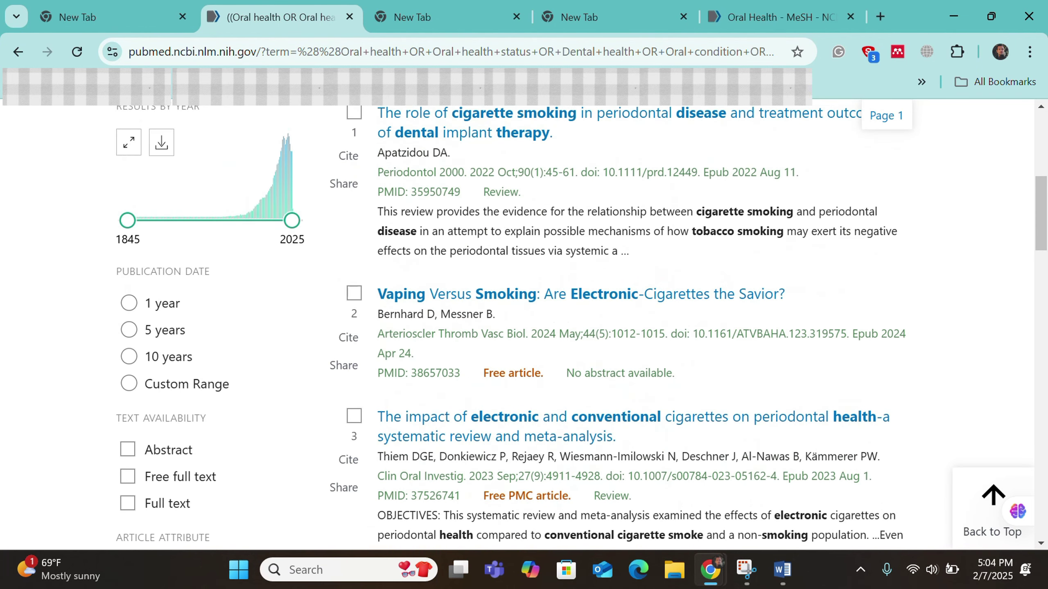
scroll(524, 327, up, 4)
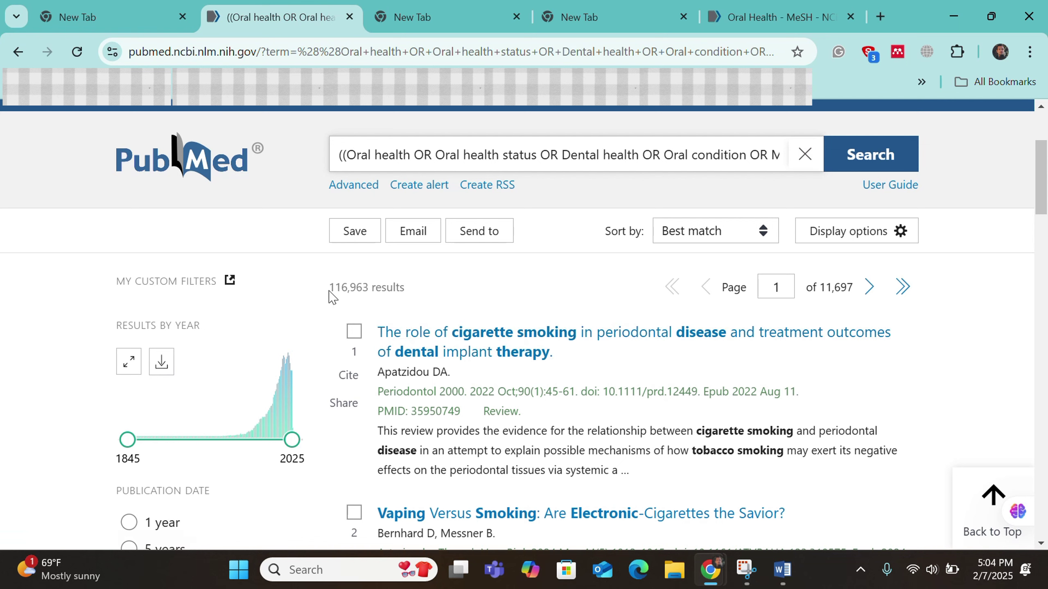
scroll(458, 350, down, 3)
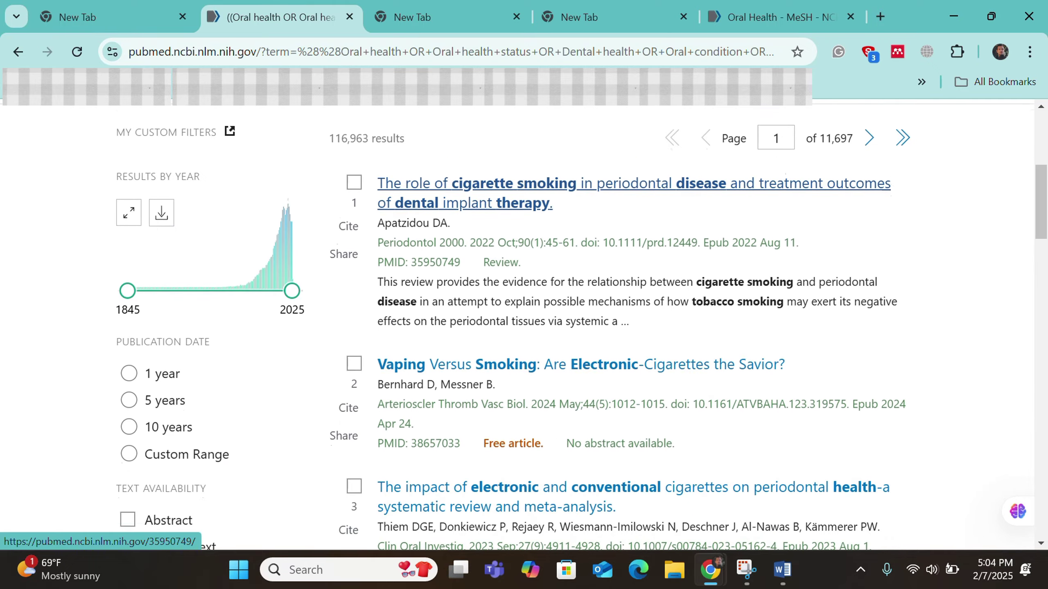
scroll(342, 370, down, 2)
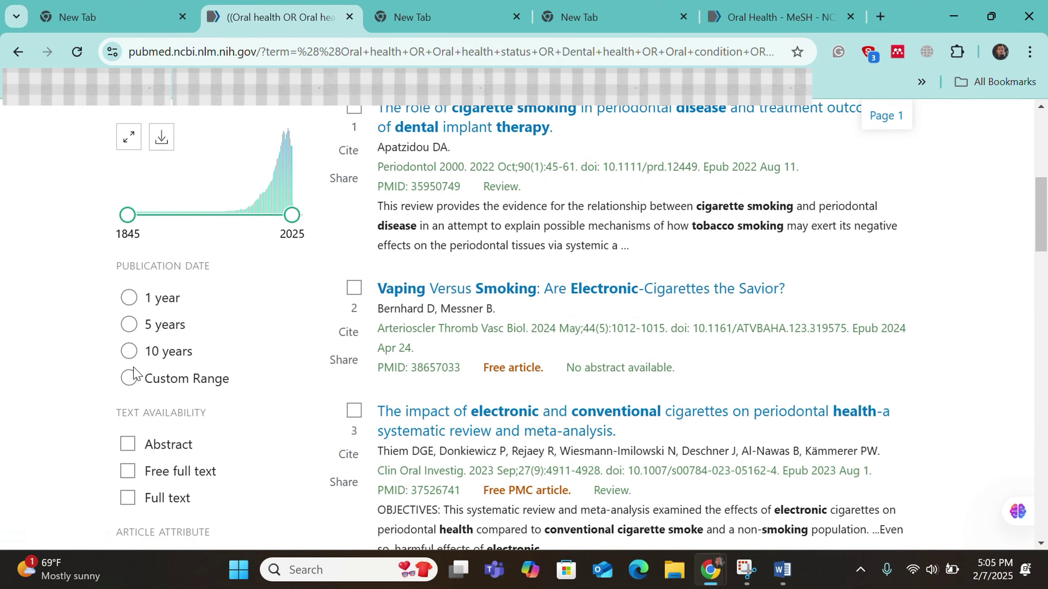
click(129, 351)
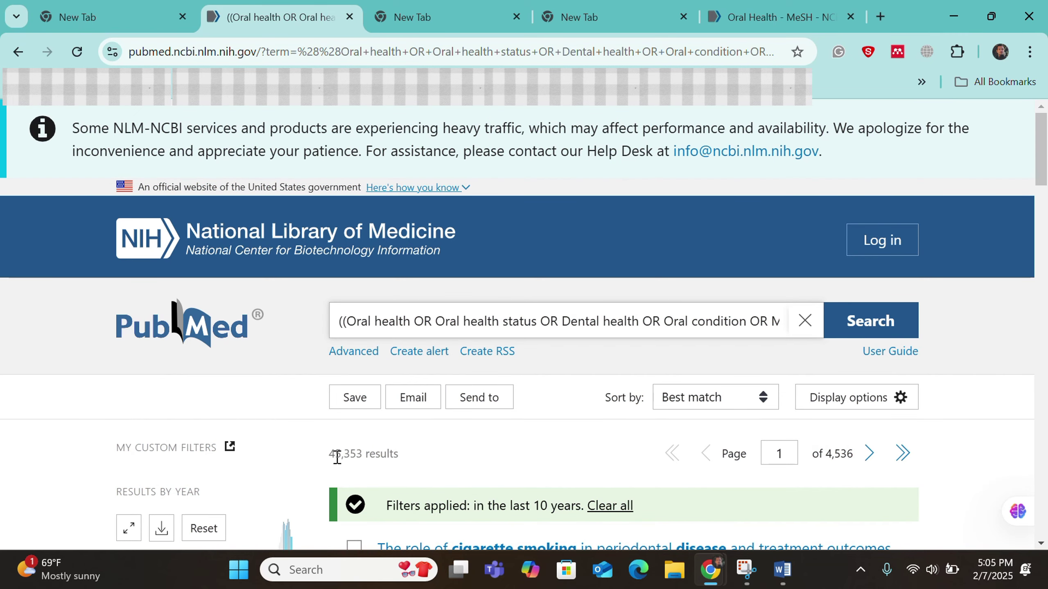
scroll(325, 462, down, 5)
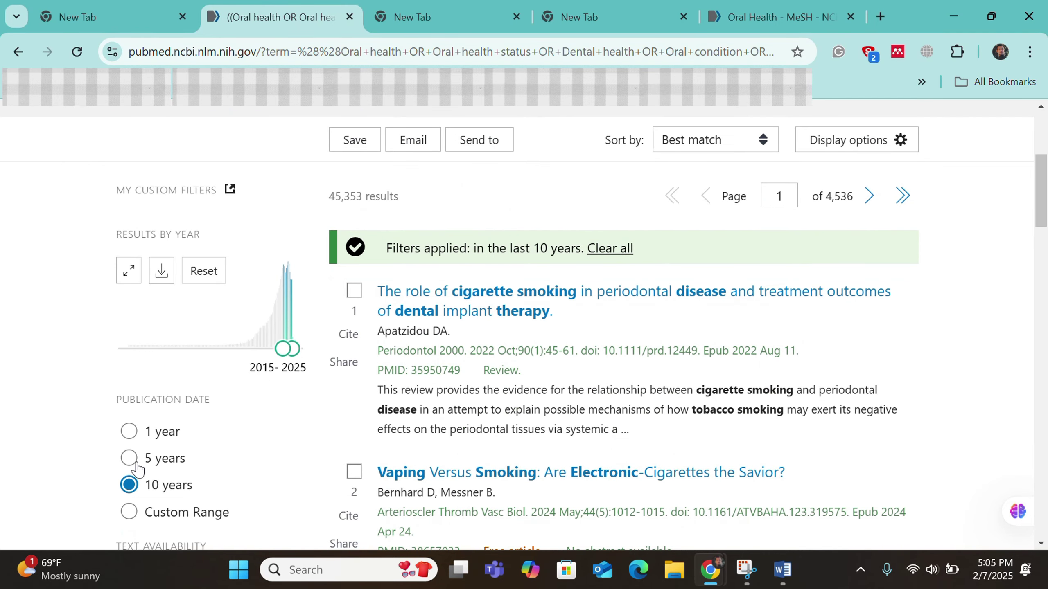
click(130, 460)
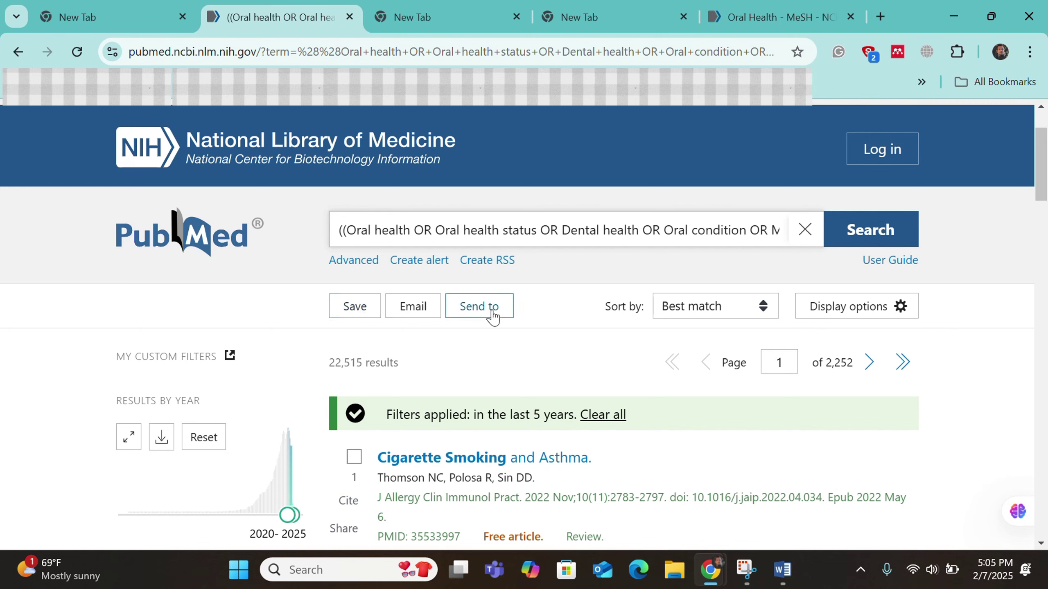
Check the Send to destinations for the filtered results and open the Email citations form
click(480, 306)
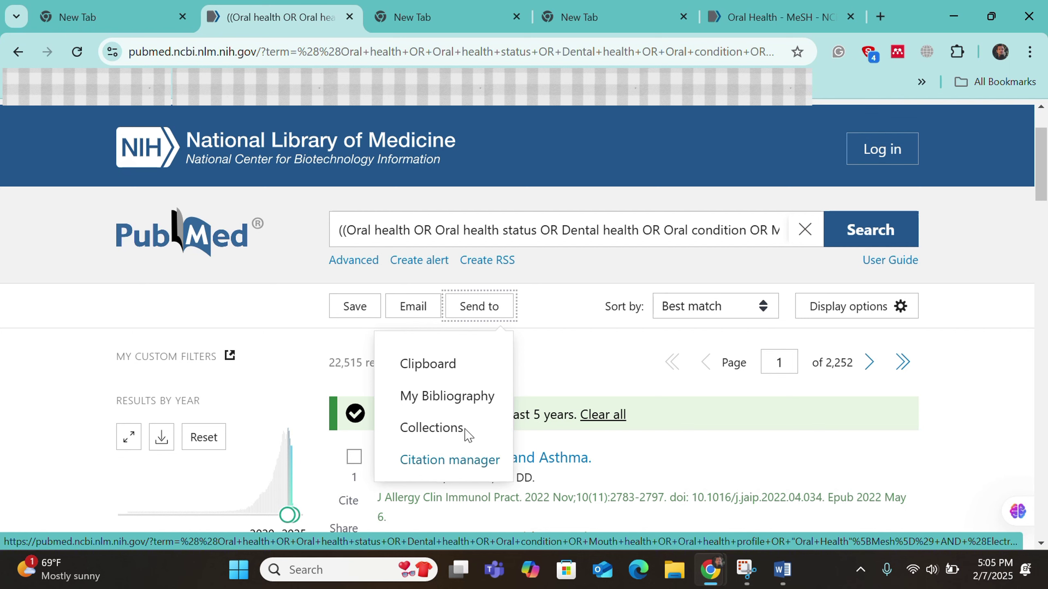
click(428, 310)
click(429, 310)
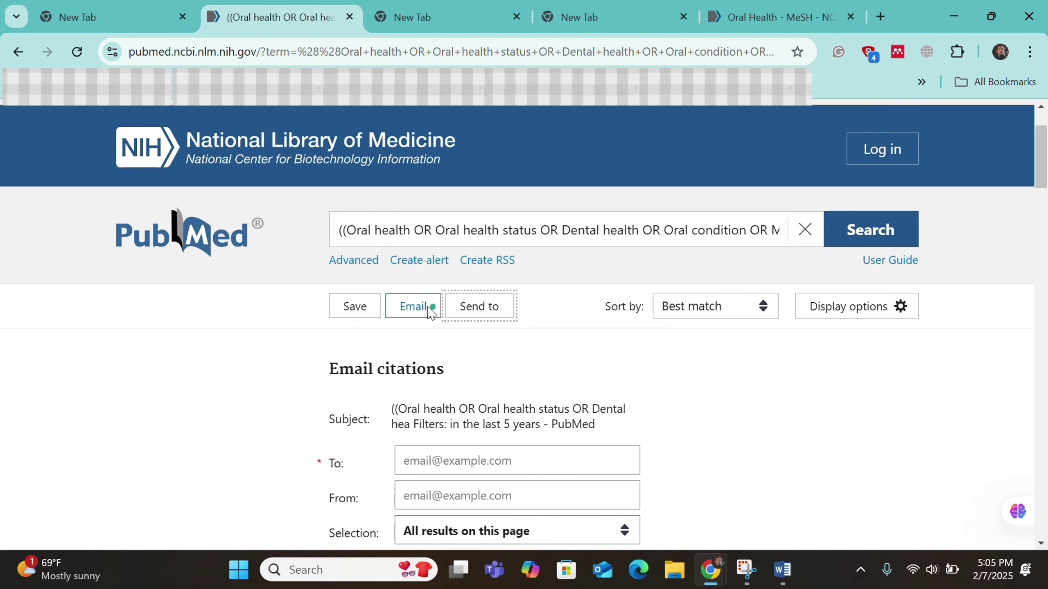
Examine the fields of the Email citations form and the choices available for its format
scroll(429, 311, down, 3)
scroll(429, 311, up, 1)
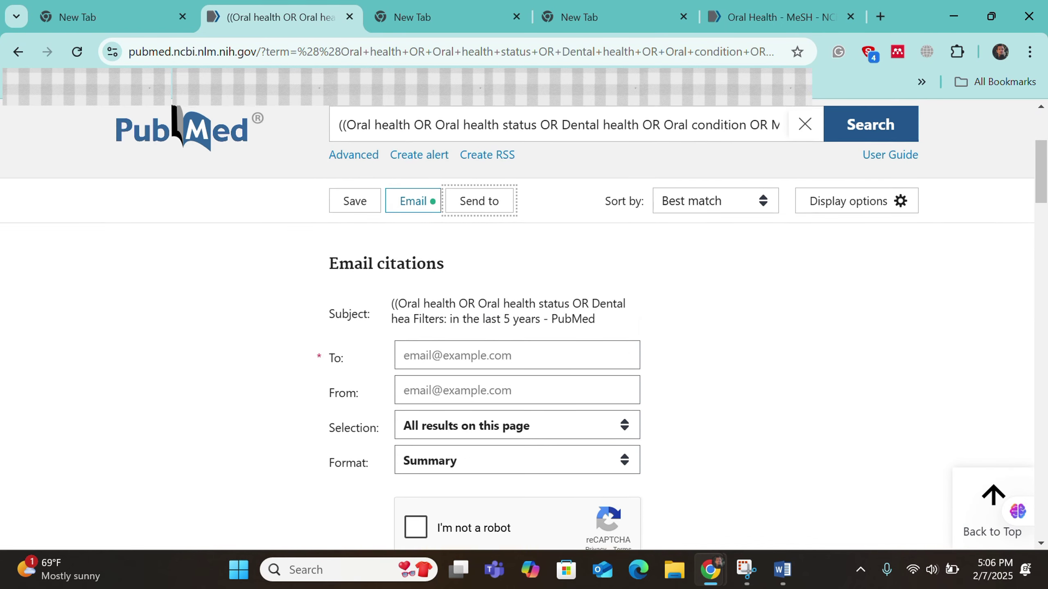
click(627, 469)
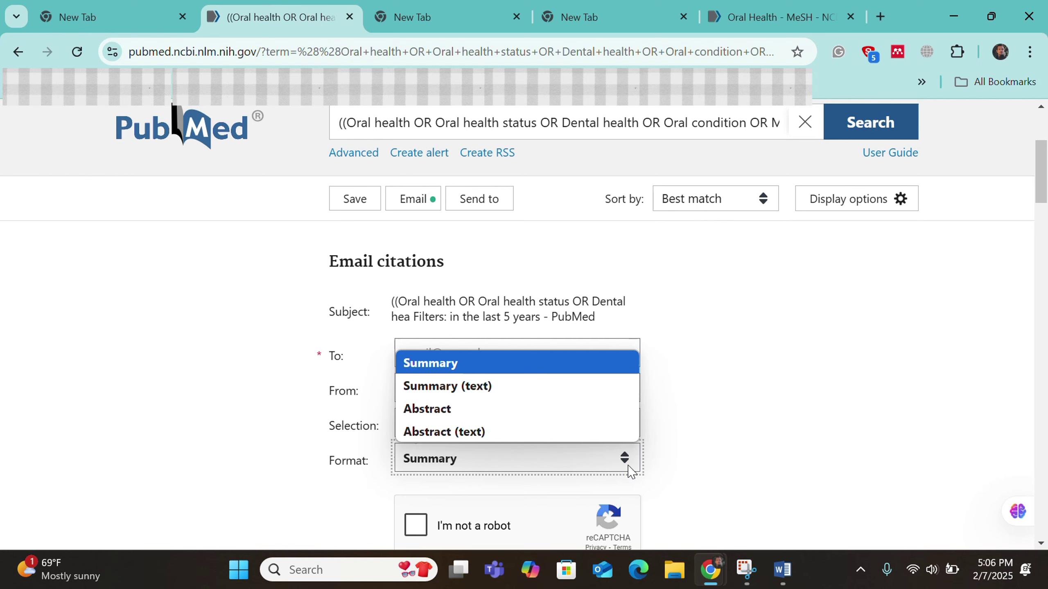
click(630, 470)
scroll(515, 391, down, 2)
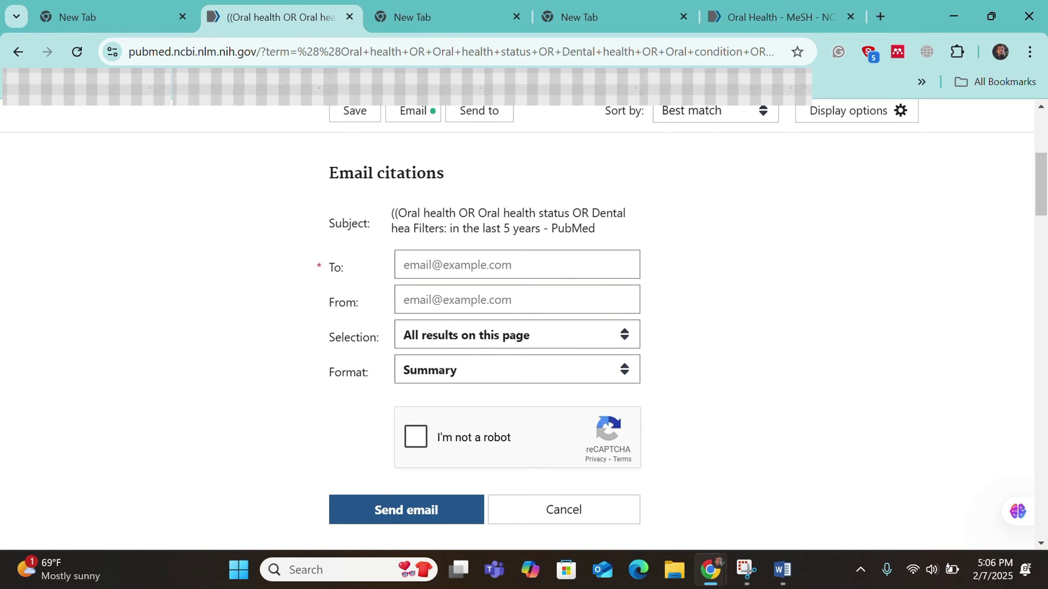
scroll(524, 321, up, 2)
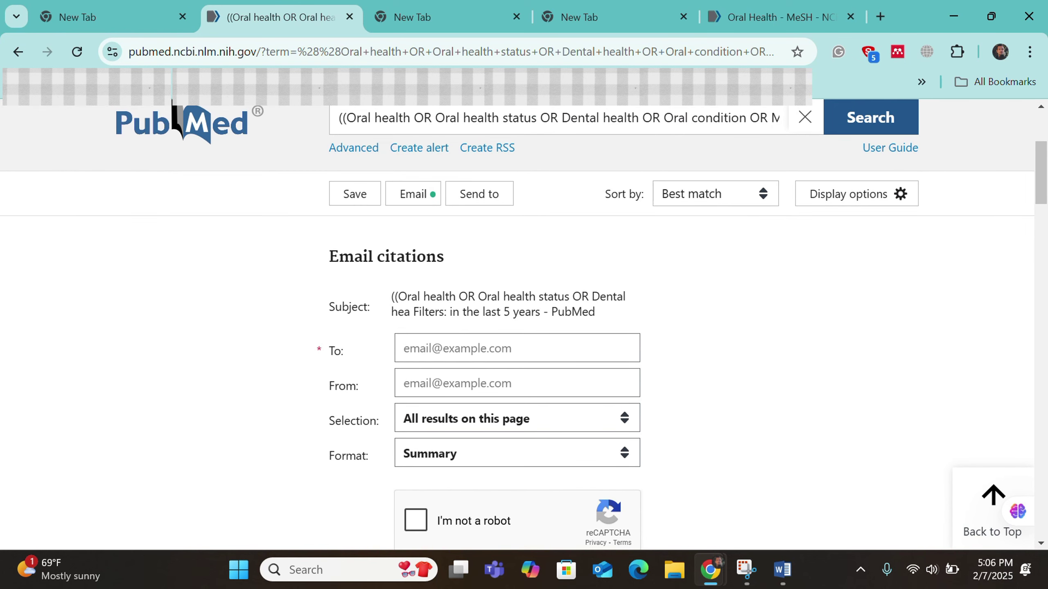
scroll(446, 398, up, 1)
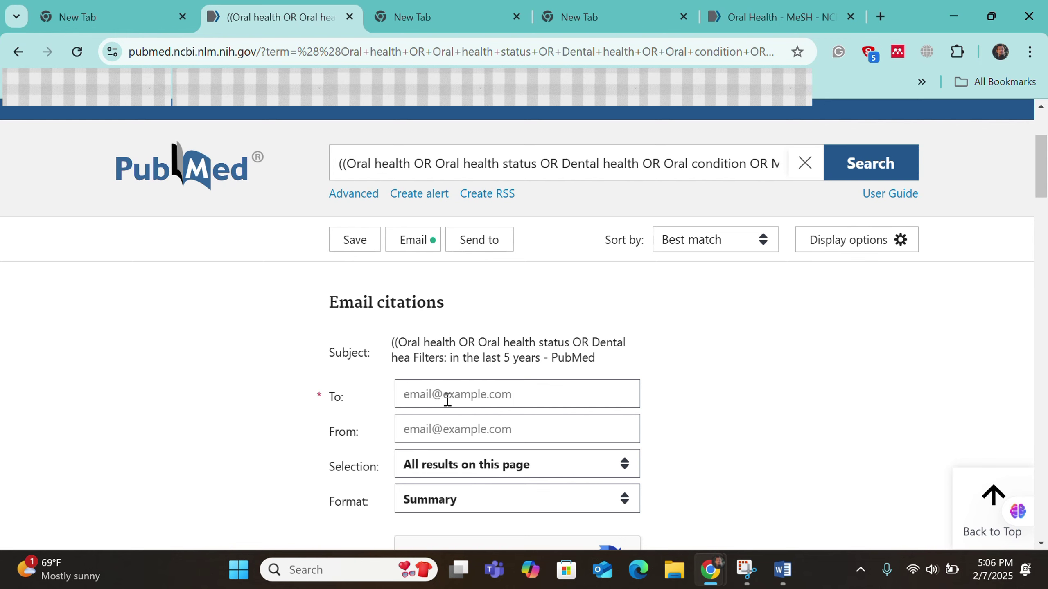
Examine the selection and format fields for saving citations to a file, then close the form without creating a file
click(358, 241)
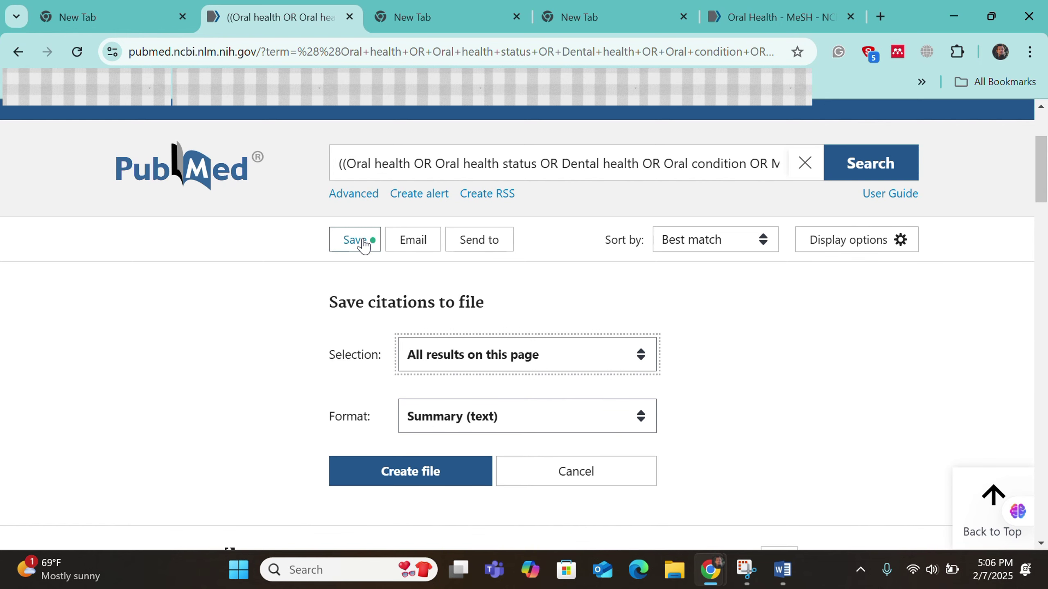
scroll(646, 333, down, 1)
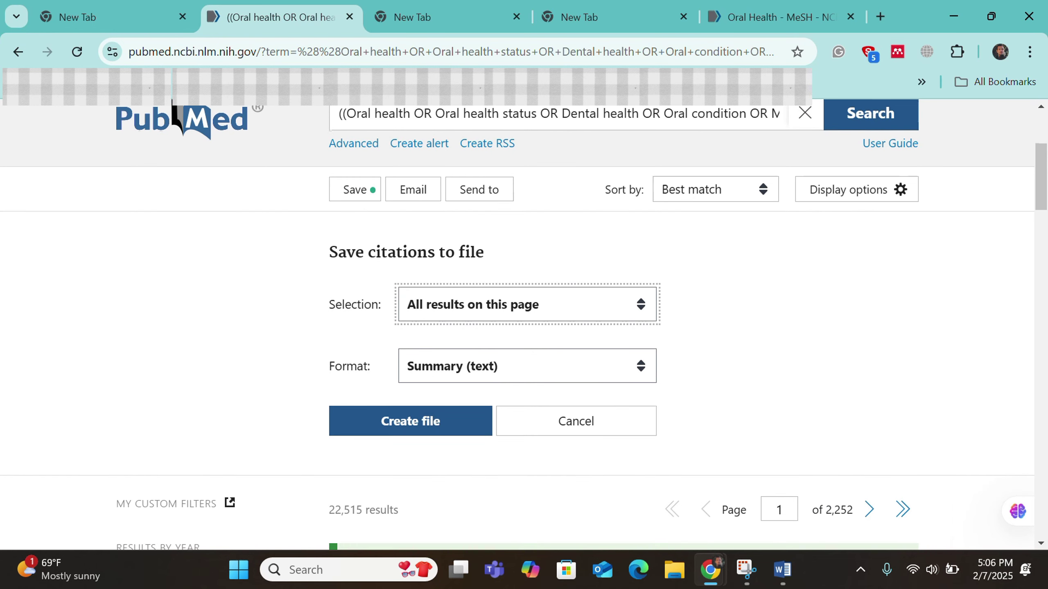
scroll(1046, 167, up, 2)
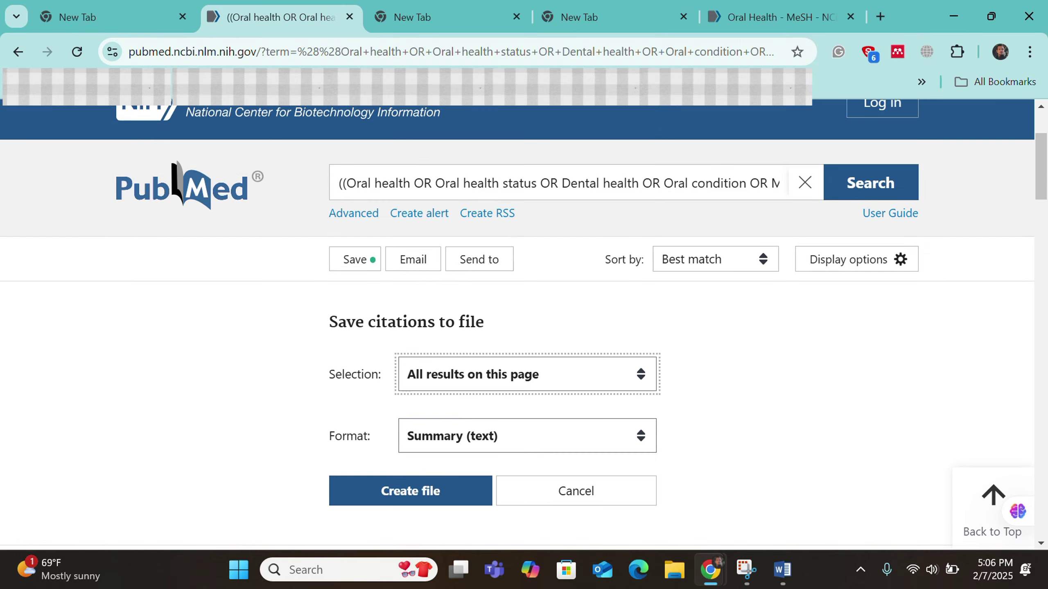
scroll(686, 373, down, 1)
scroll(633, 526, up, 1)
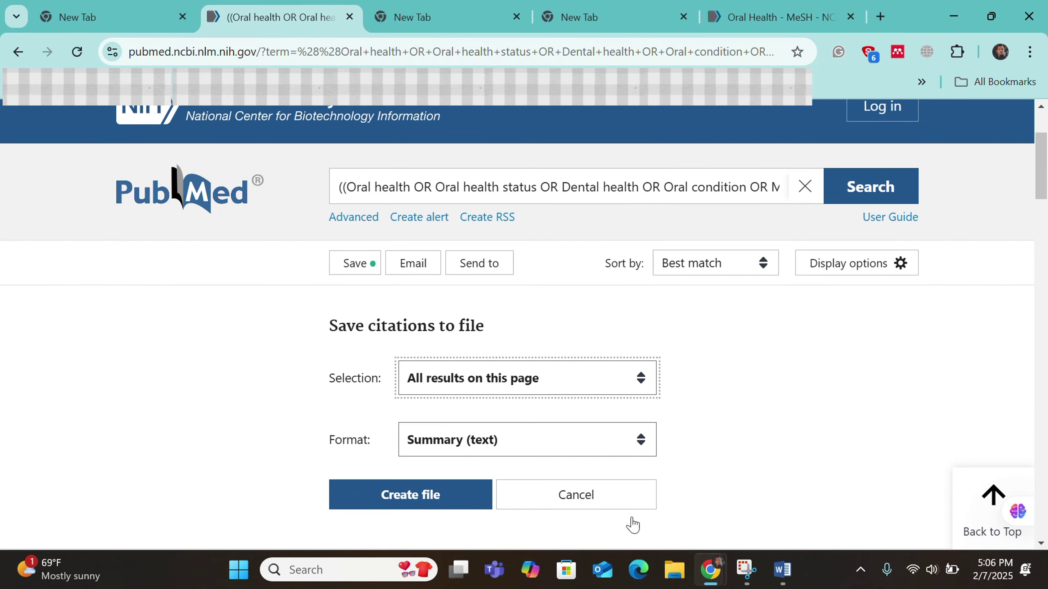
scroll(661, 351, down, 10)
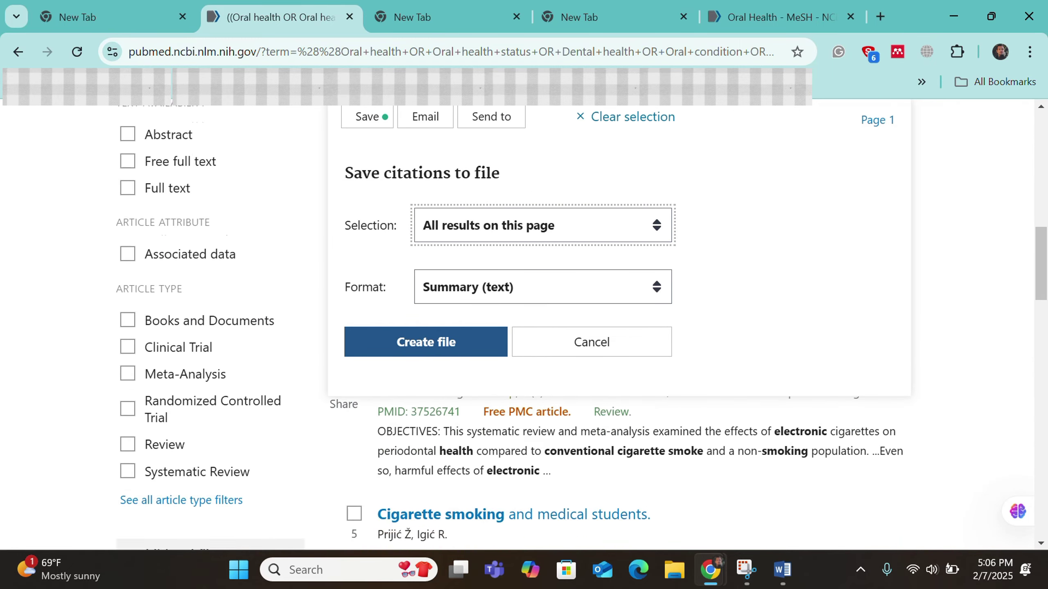
click(662, 351)
scroll(662, 344, up, 10)
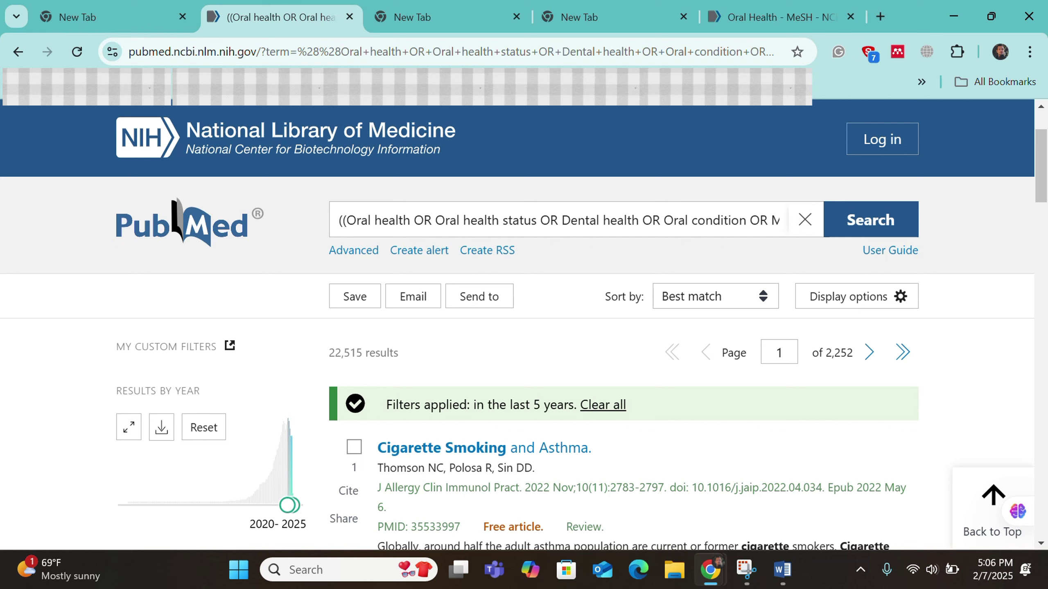
Return from the filtered results to the Advanced Search page and its History and Search Details
scroll(524, 330, down, 3)
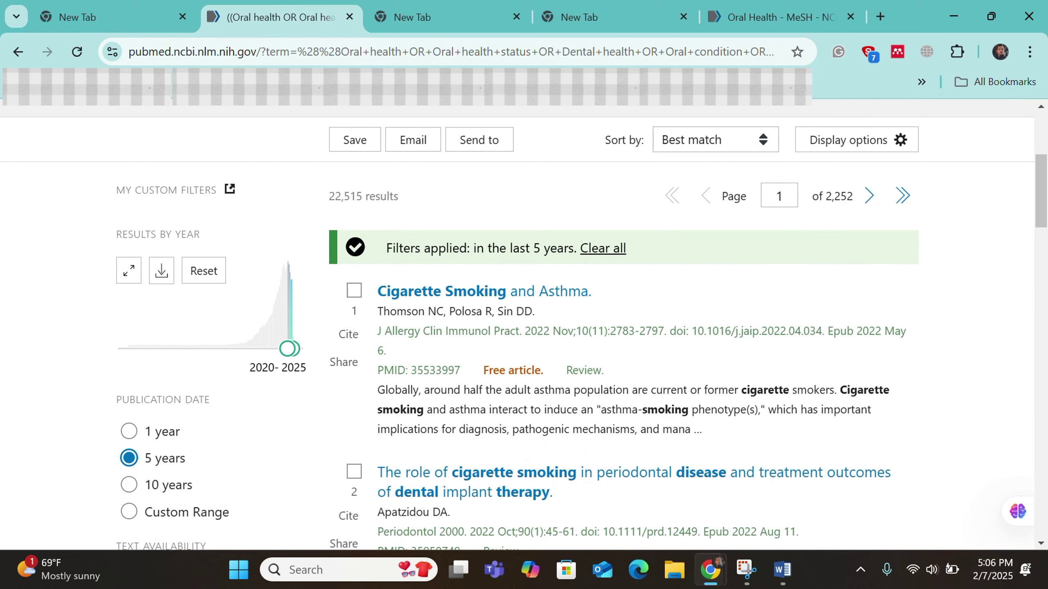
scroll(344, 143, up, 5)
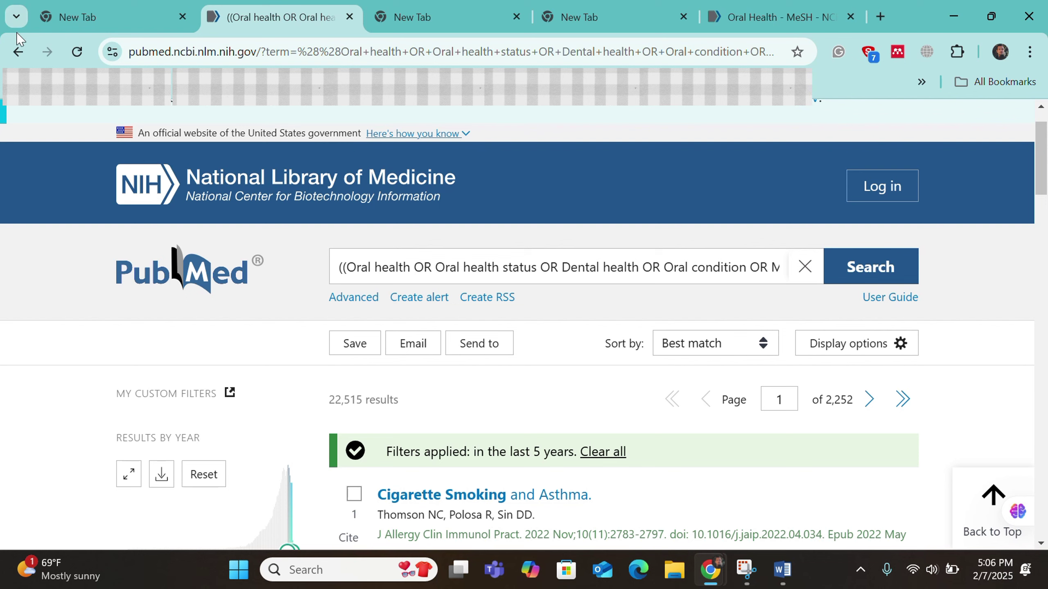
click(18, 52)
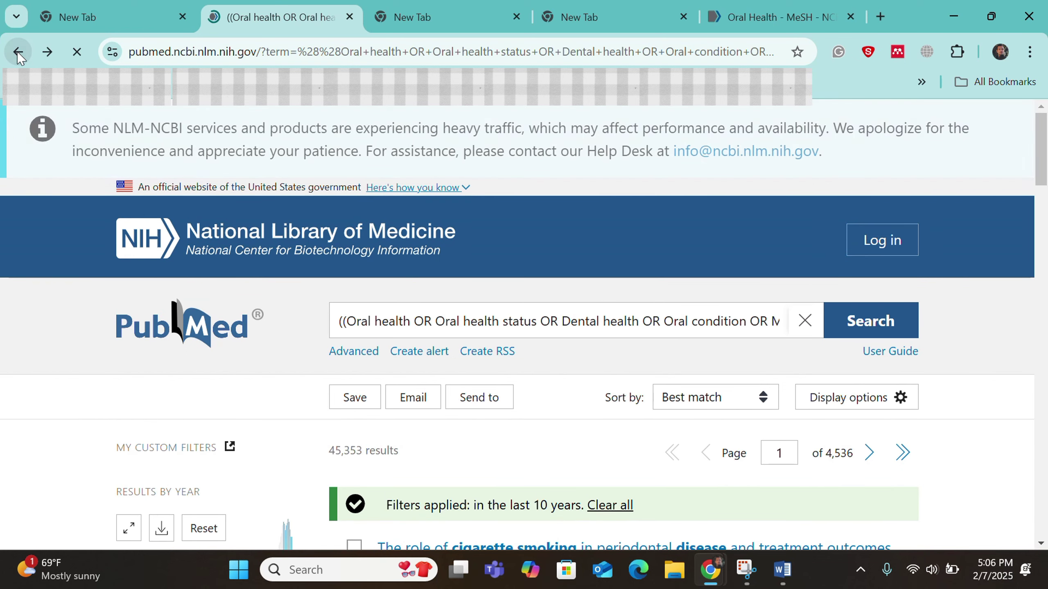
click(18, 53)
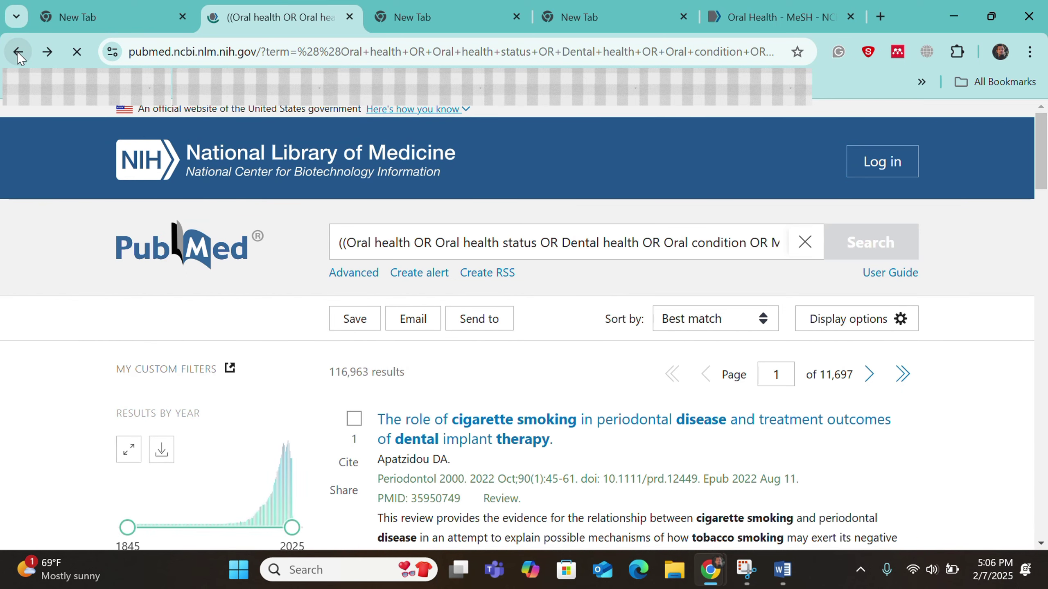
click(18, 53)
click(18, 52)
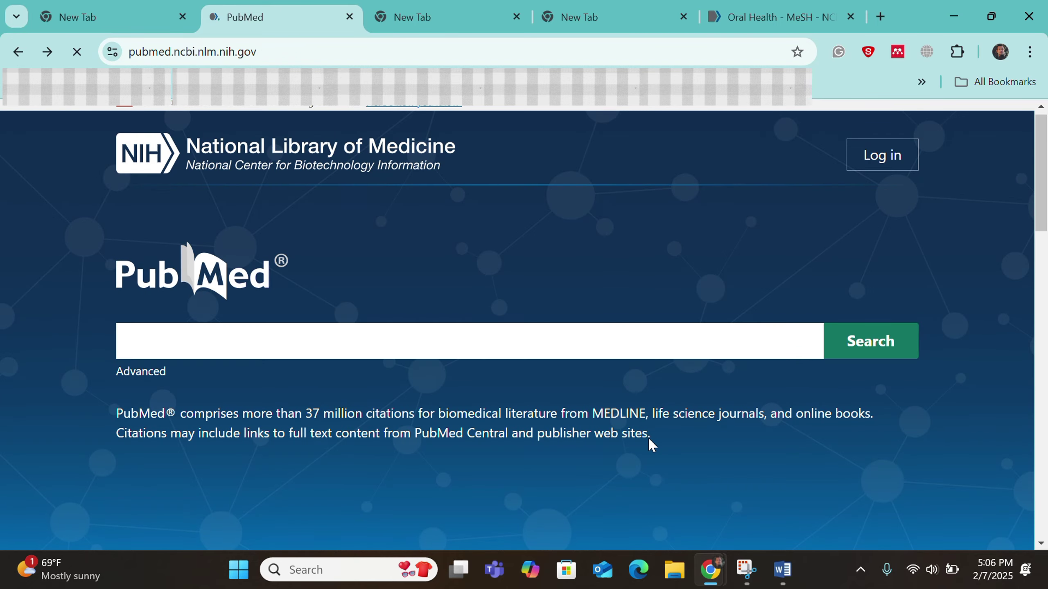
click(47, 52)
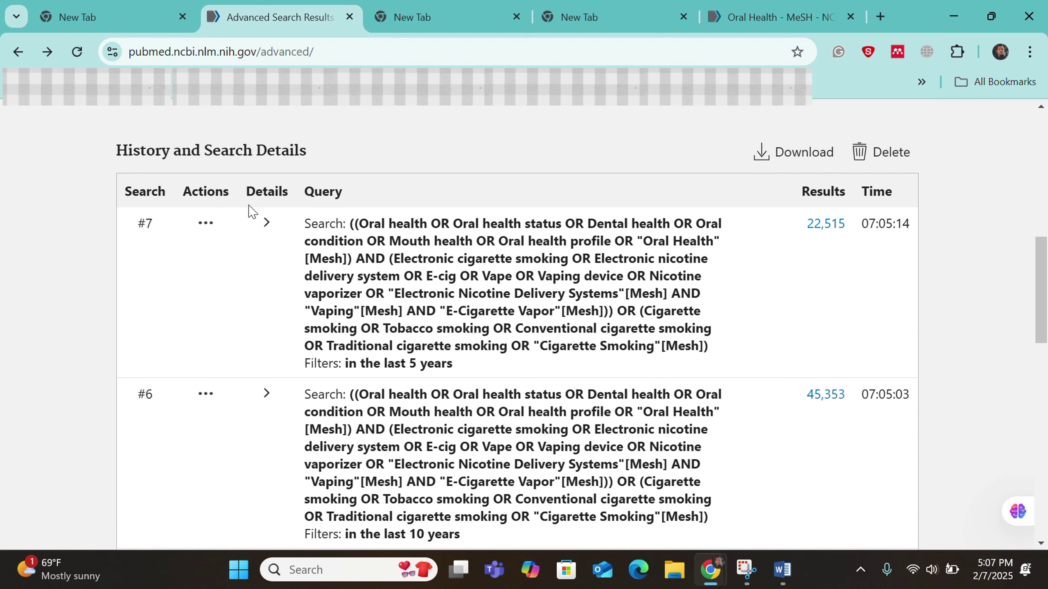
Expand the details of search #7, highlight its full translated query through the y_5[Filter] term, and look over the translations
click(271, 228)
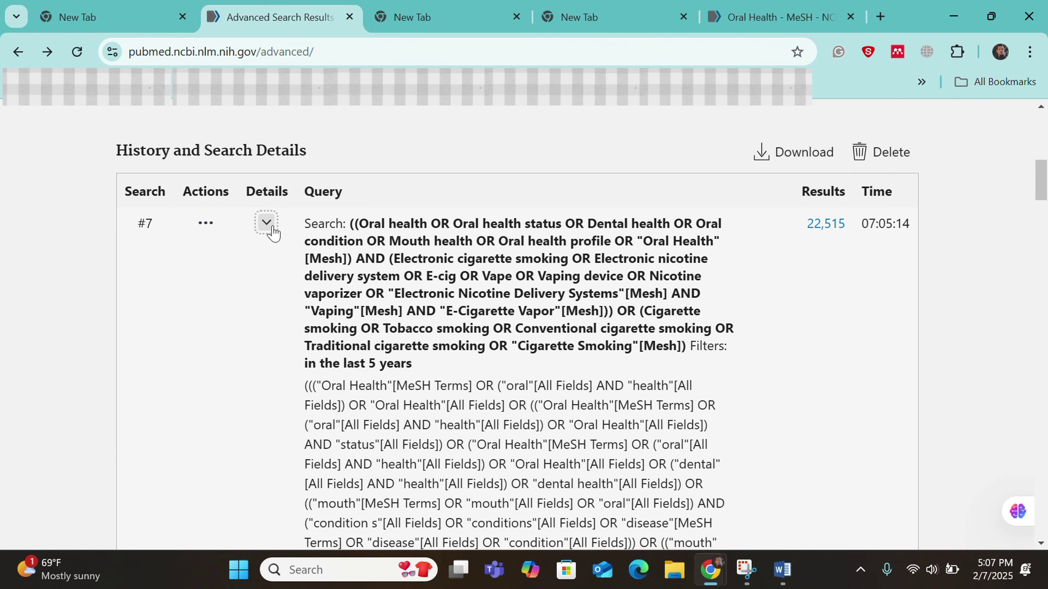
scroll(273, 231, down, 5)
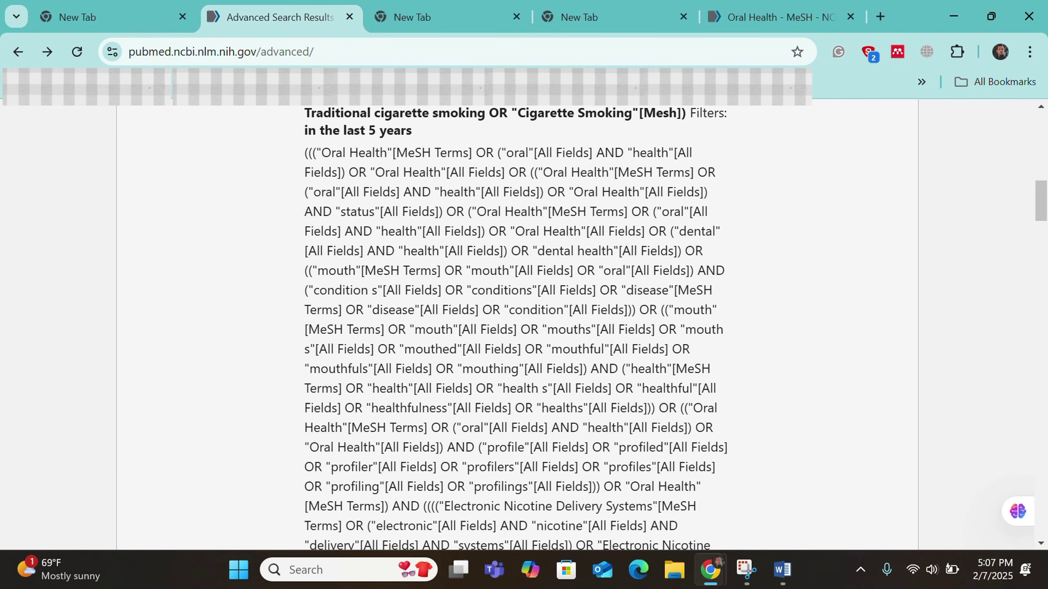
click(305, 153)
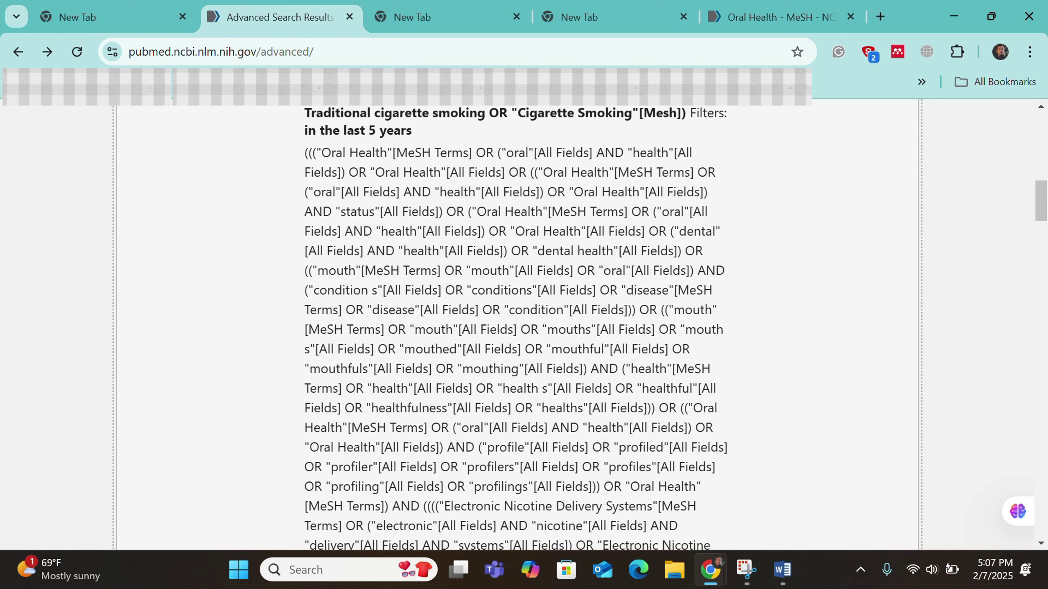
drag(305, 153, 377, 425)
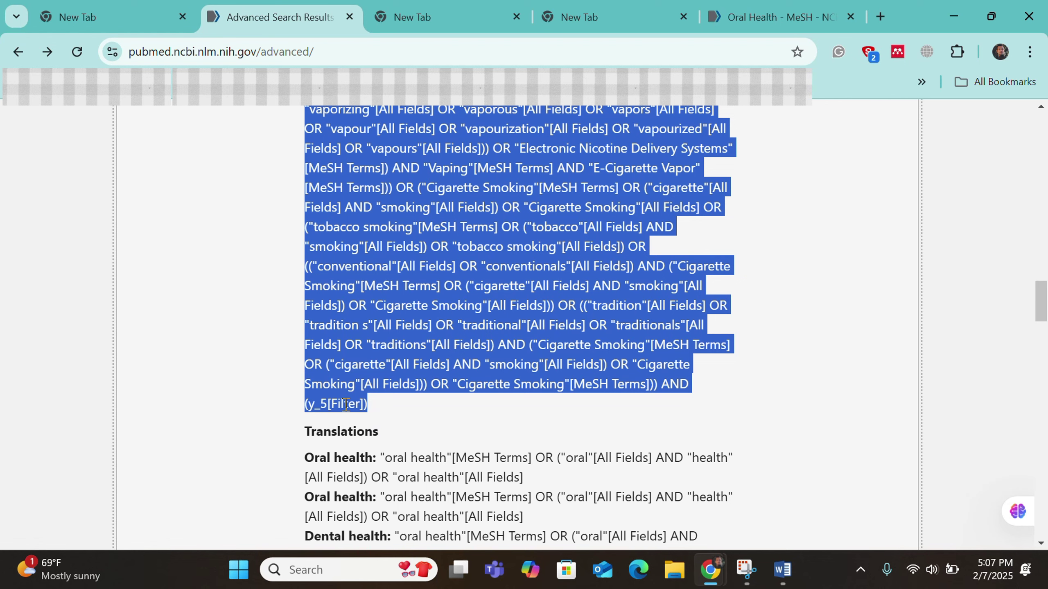
scroll(493, 406, down, 4)
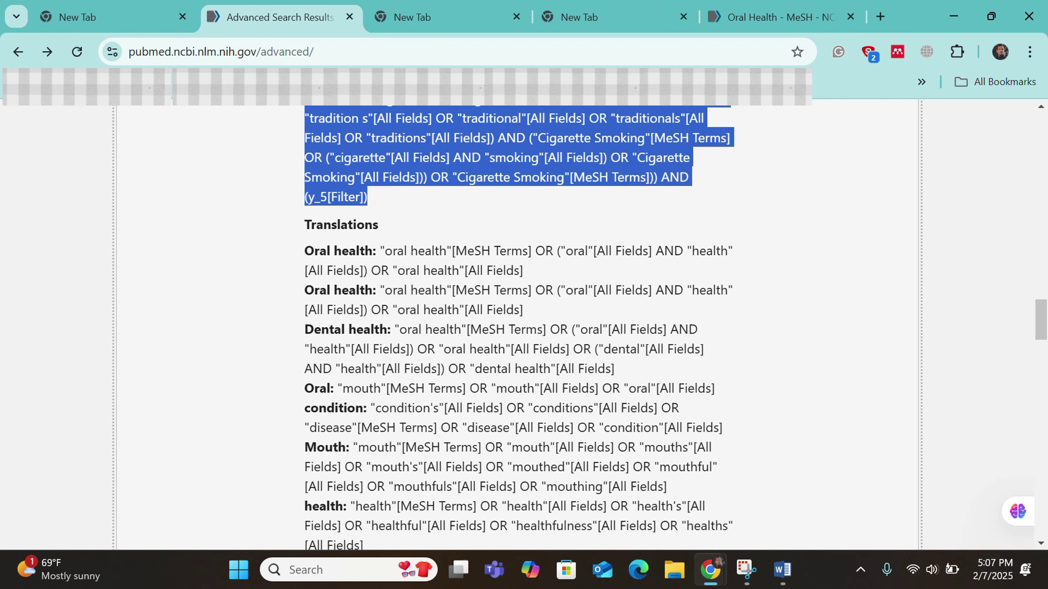
scroll(477, 321, up, 15)
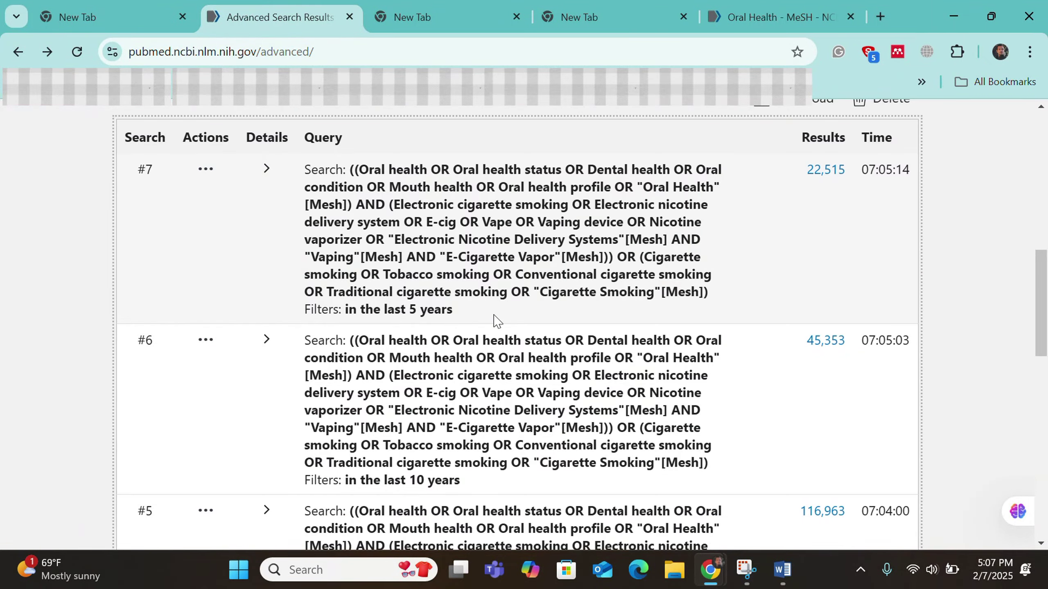
Highlight the complete query of search #7 including its filter, then reopen its details and highlight the "5 years" filter text
drag(495, 316, 351, 176)
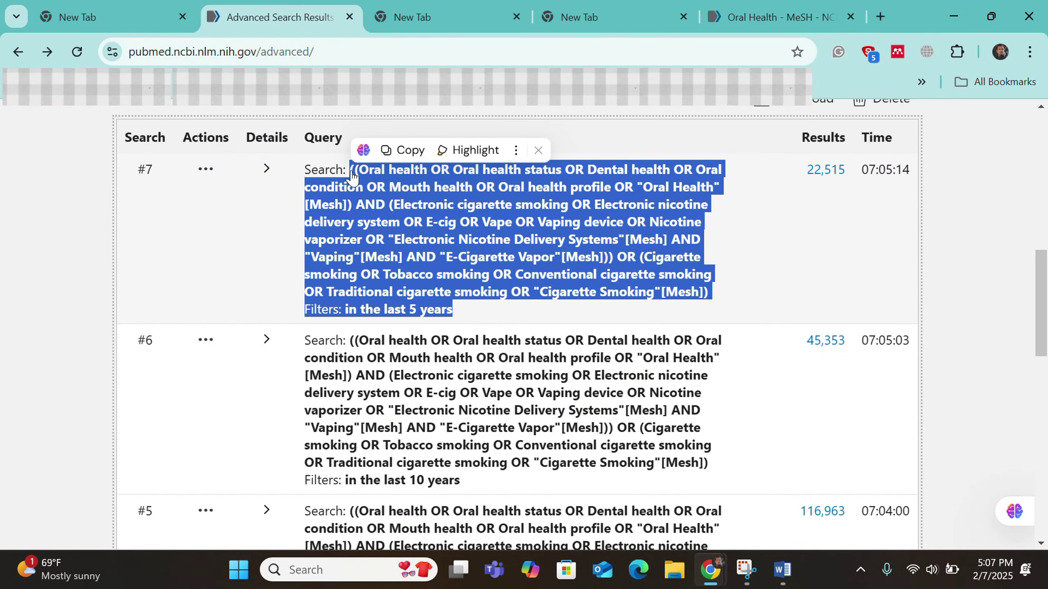
mouse_move(458, 570)
click(263, 223)
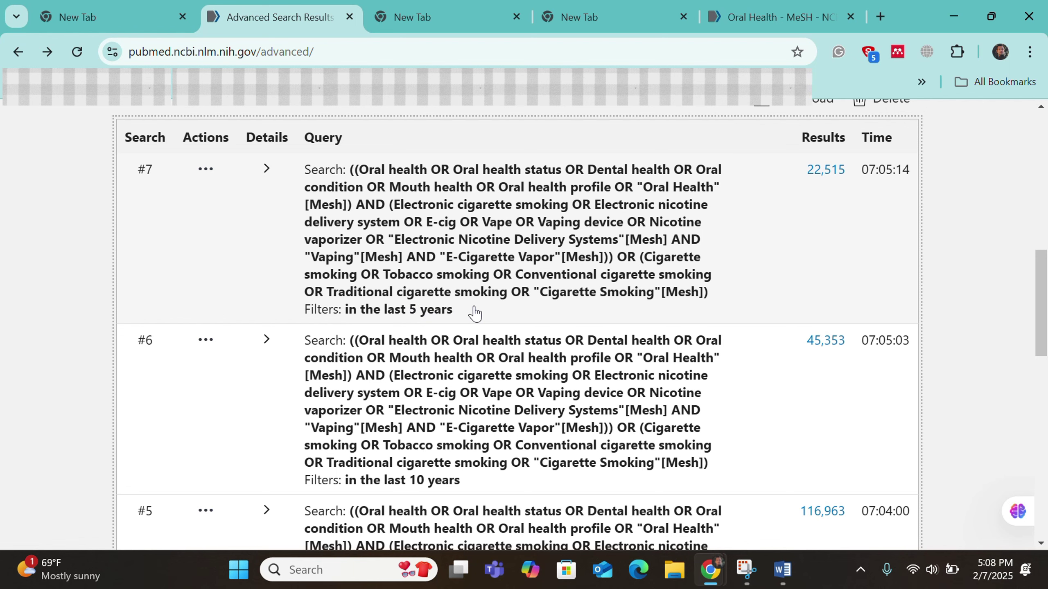
drag(458, 312, 403, 321)
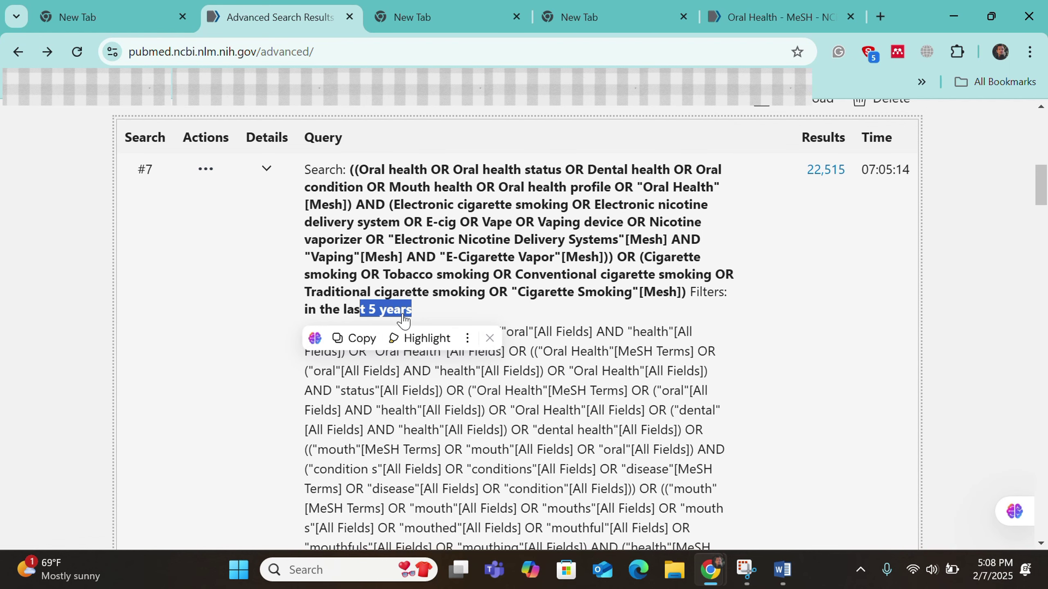